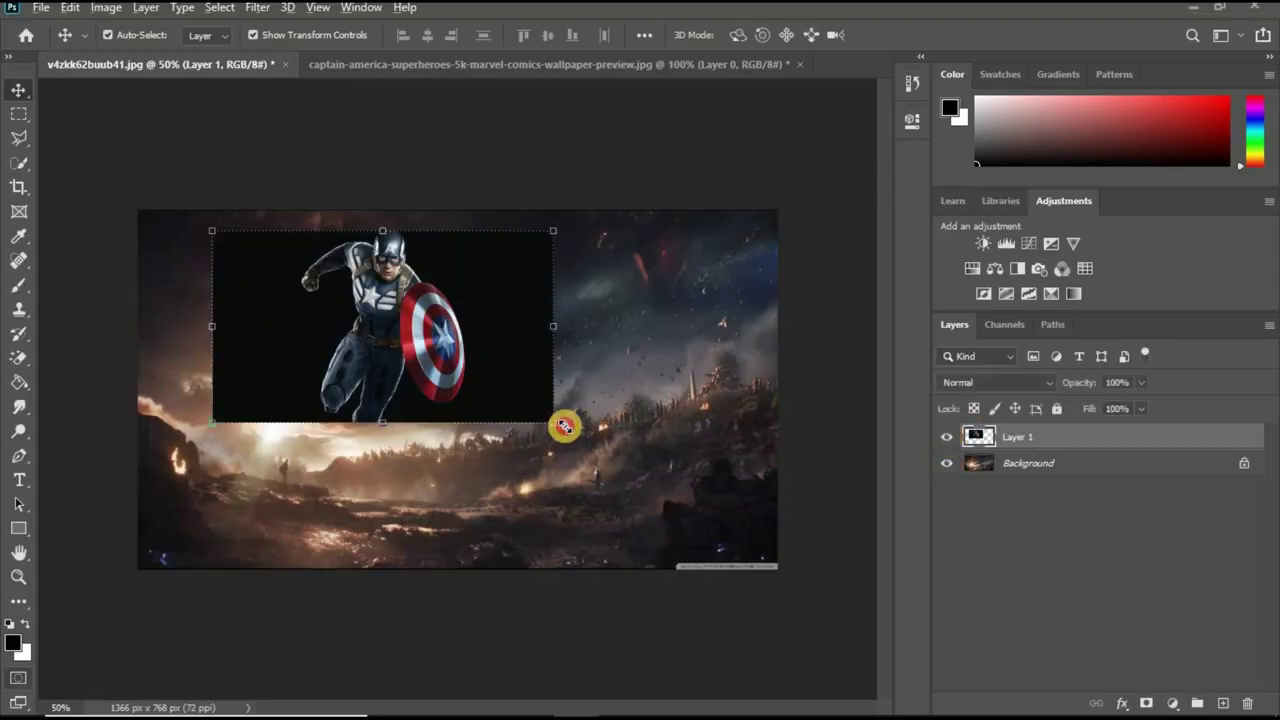
# Enlarge Captain America to 160% and position him over the battlefield.
pyautogui.moveTo(564, 427); pyautogui.dragTo(729, 566)
pyautogui.moveTo(463, 377); pyautogui.dragTo(440, 343)
pyautogui.moveTo(706, 531); pyautogui.dragTo(756, 570)
pyautogui.moveTo(464, 400); pyautogui.dragTo(482, 416)
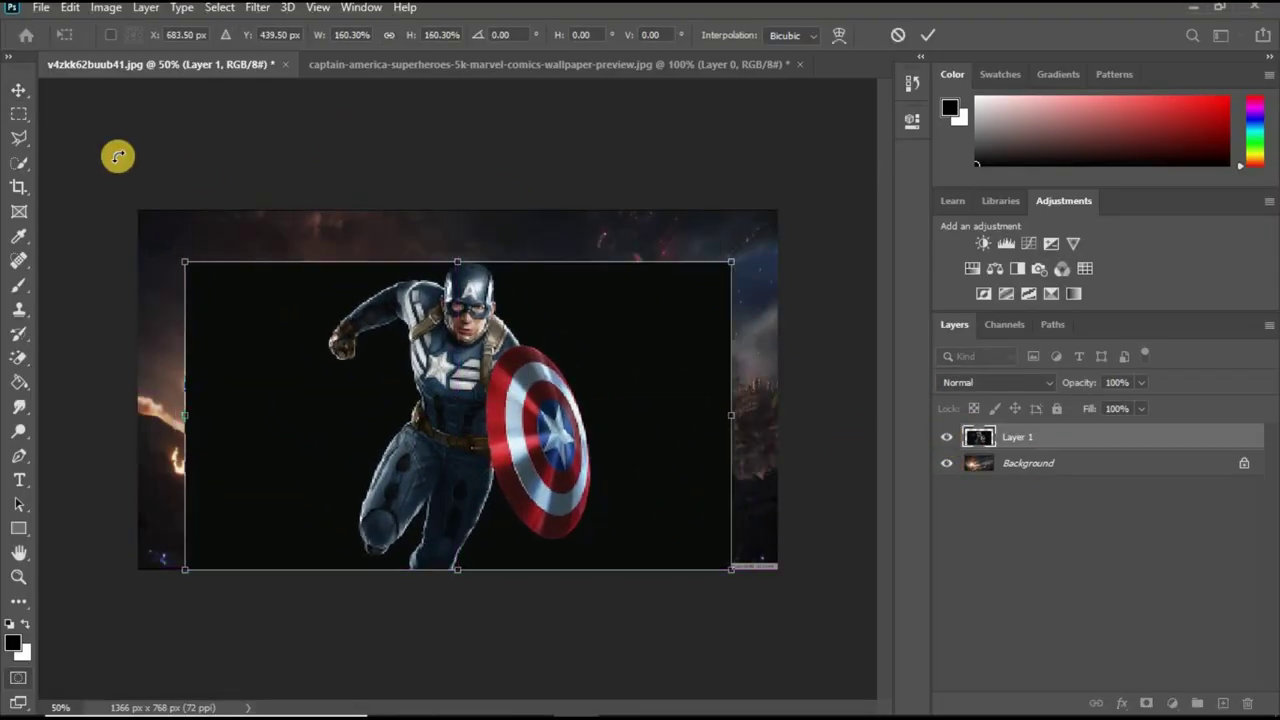
pyautogui.press('Return')
# Erase the black backdrop around Captain America with the Magic Eraser and Eraser.
pyautogui.rightClick(19, 357)
pyautogui.click(80, 395)
pyautogui.click(650, 300)
pyautogui.click(80, 355)
pyautogui.scroll(5, 370, 270)
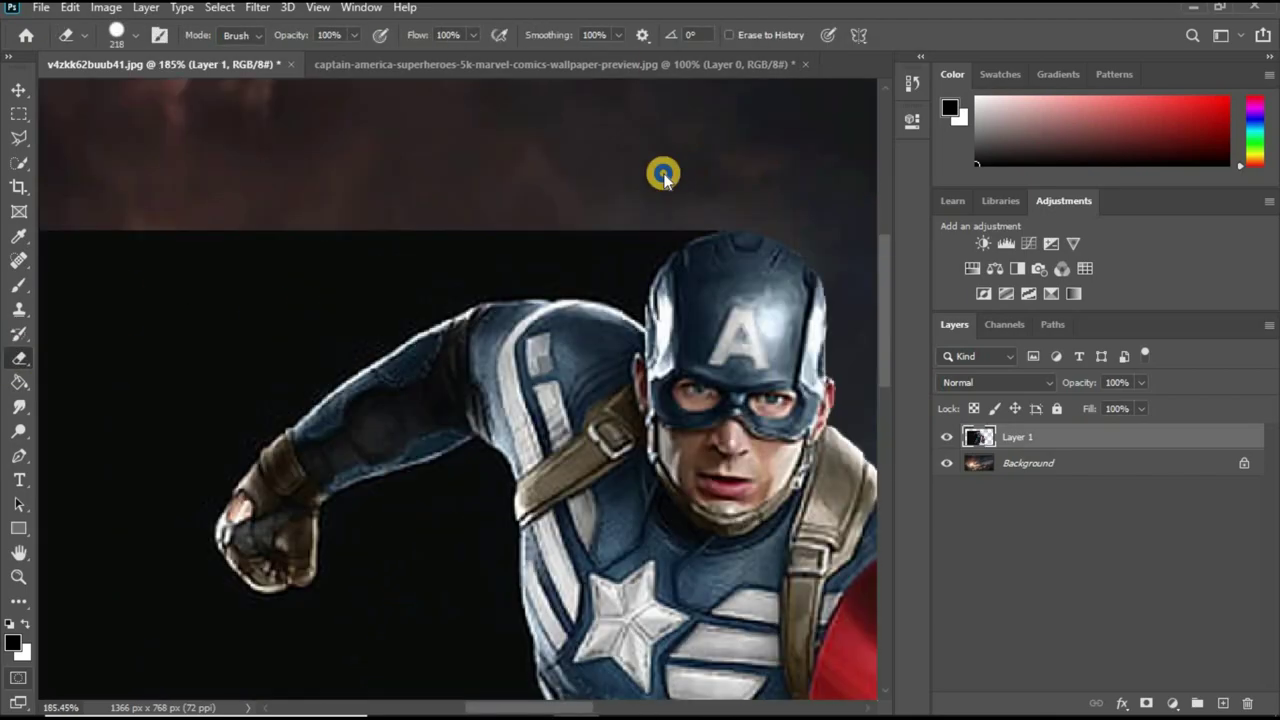
pyautogui.scroll(5, 663, 175)
pyautogui.moveTo(157, 451); pyautogui.dragTo(209, 537)
pyautogui.scroll(3, 413, 173)
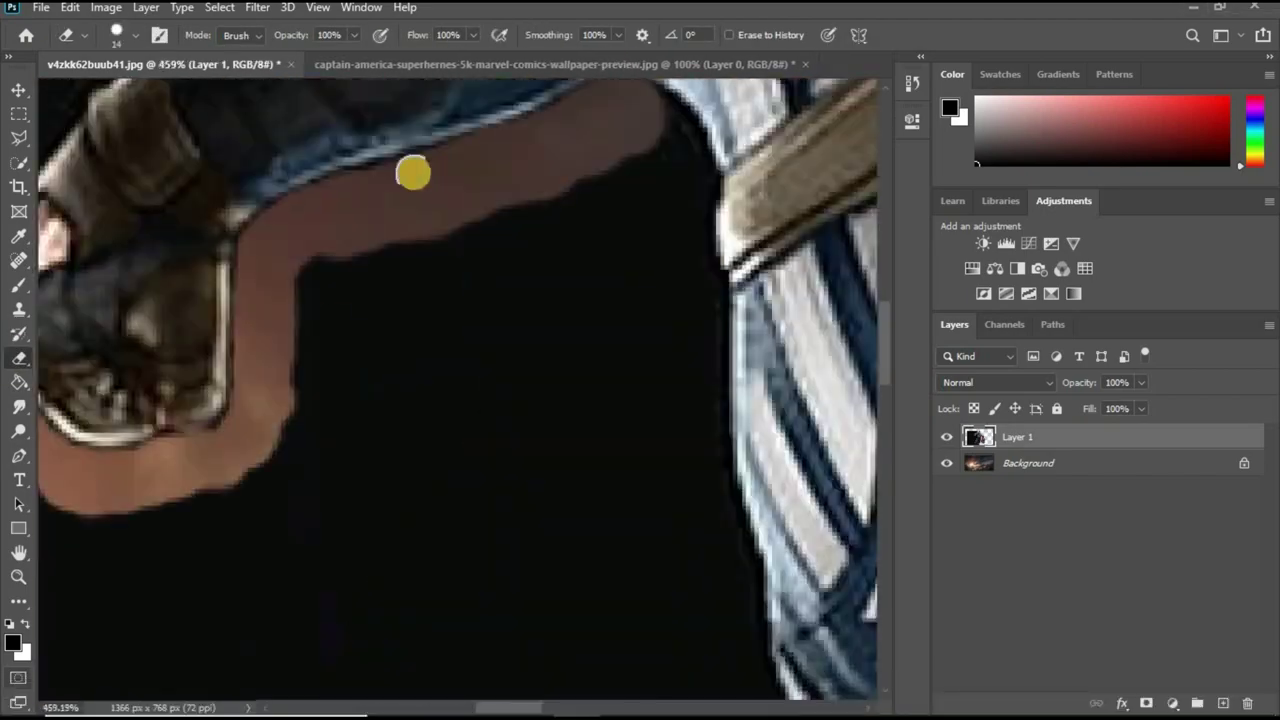
pyautogui.scroll(2, 536, 600)
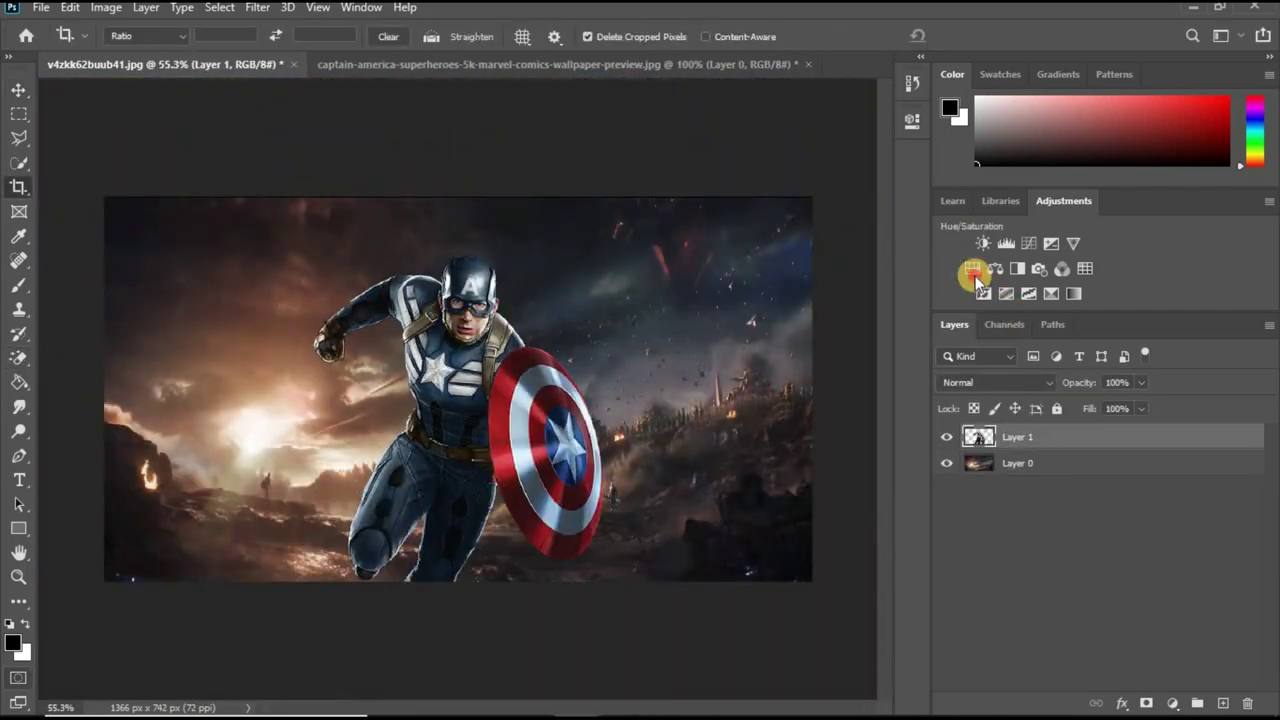
# Boost the background with a Hue/Saturation adjustment at Saturation +40, then open the hammer PNG.
pyautogui.click(972, 270)
pyautogui.moveTo(1137, 443); pyautogui.dragTo(1062, 476)
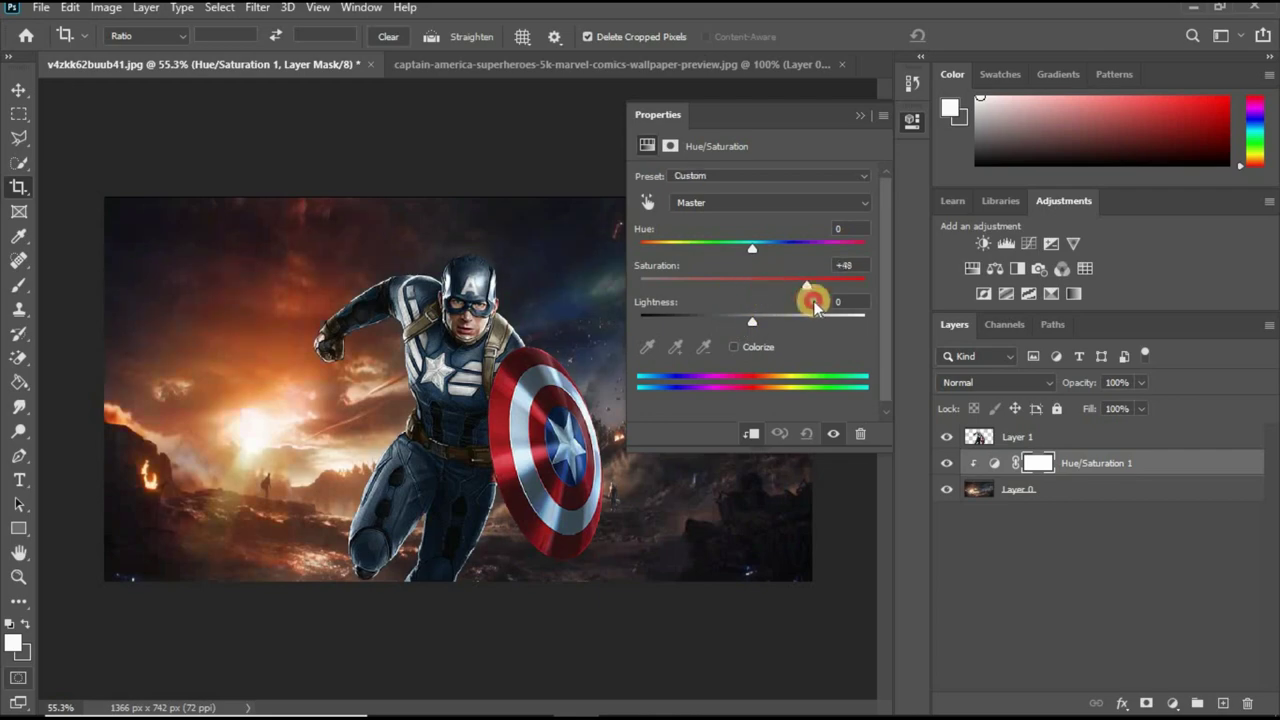
pyautogui.click(857, 116)
pyautogui.click(1017, 437)
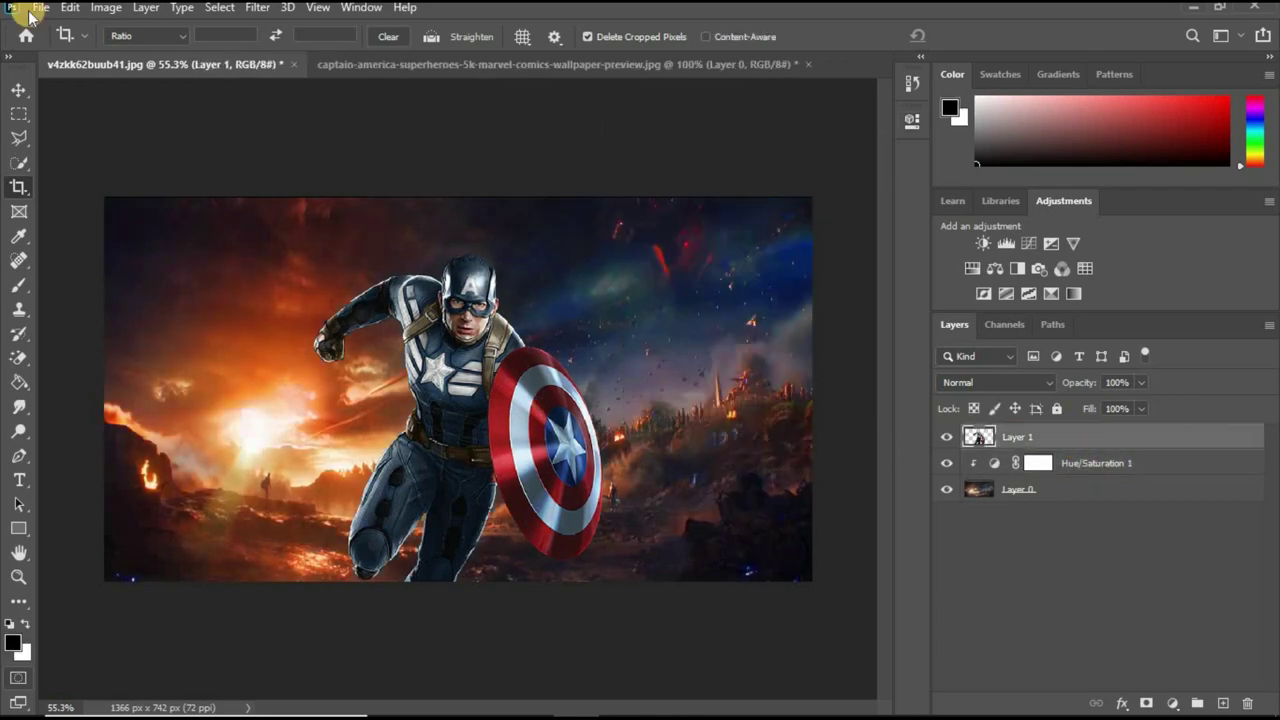
pyautogui.click(18, 90)
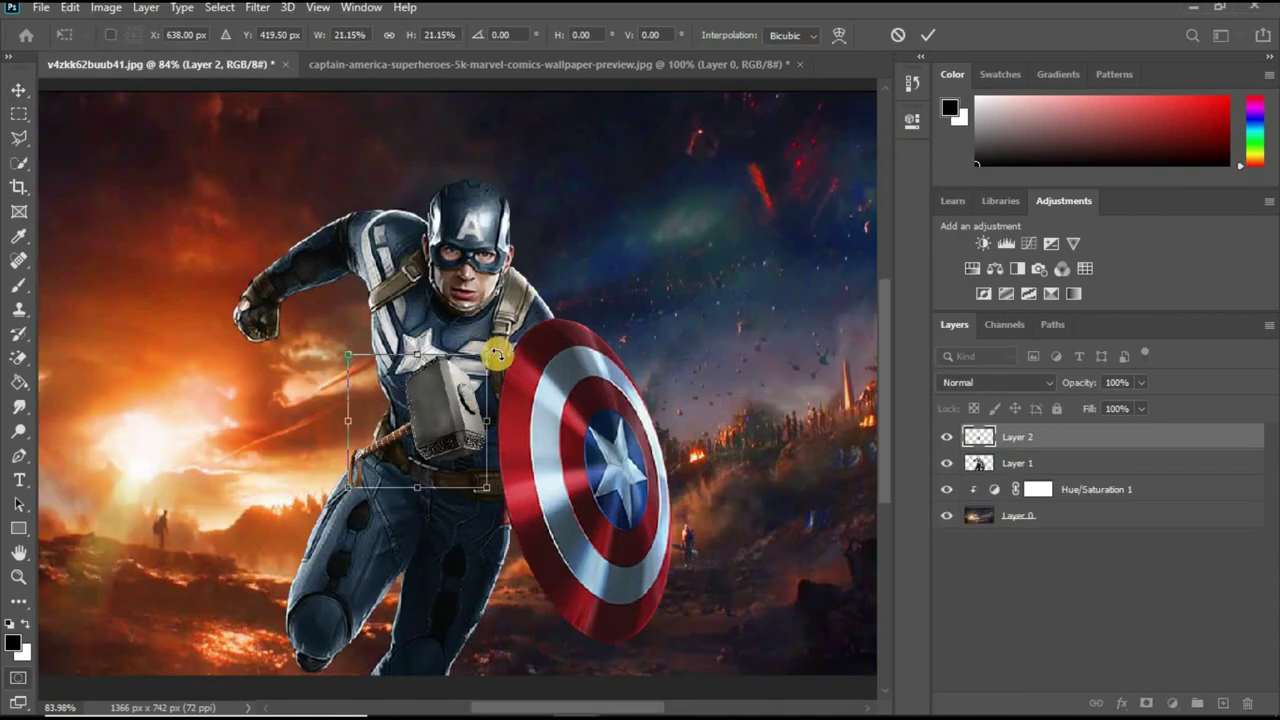
# Shrink the hammer, rotate it about 80° and place it in Captain America's fist.
pyautogui.moveTo(497, 354)
pyautogui.mouseDown()
pyautogui.moveTo(528, 428)
pyautogui.moveTo(471, 477)
pyautogui.mouseUp()
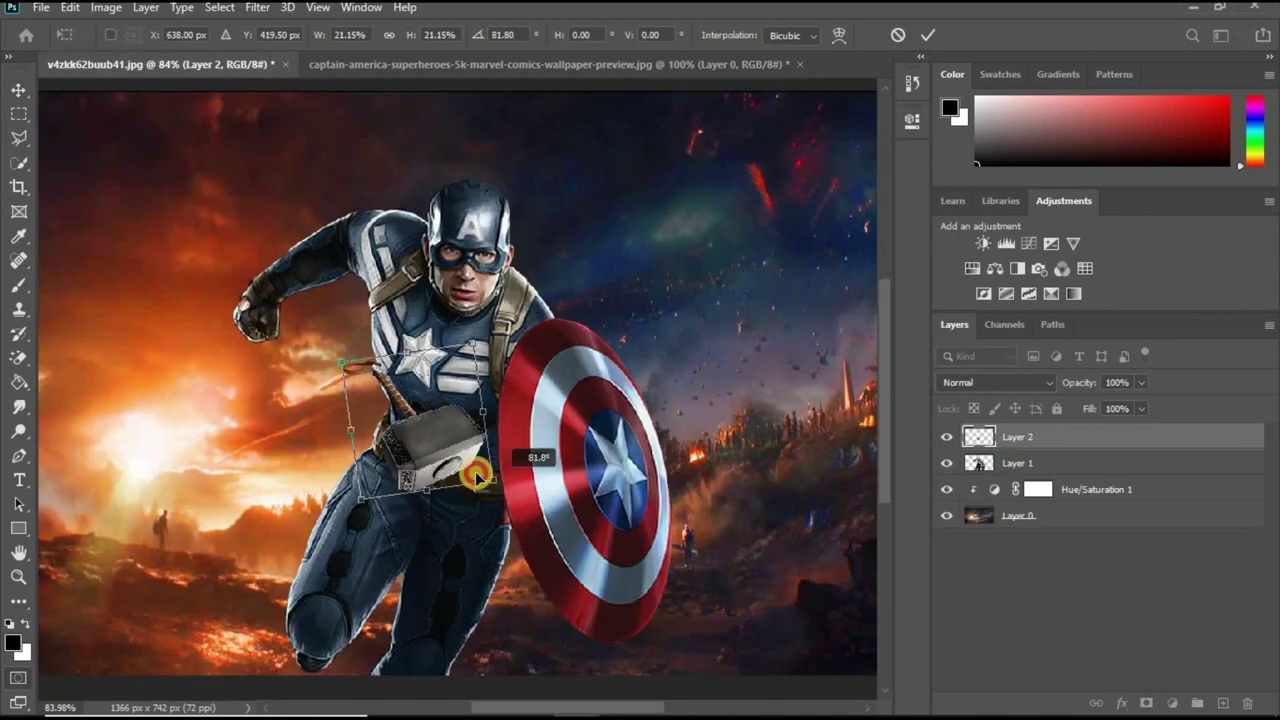
pyautogui.moveTo(427, 436); pyautogui.dragTo(287, 377)
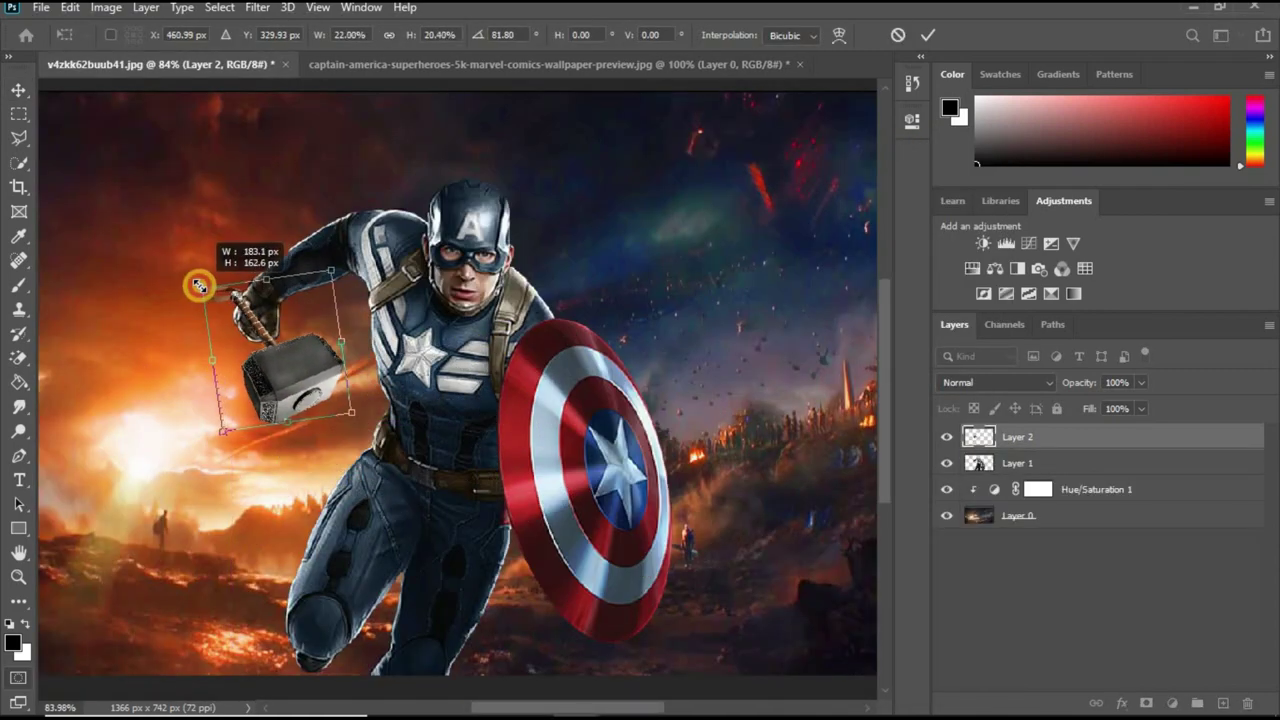
pyautogui.moveTo(228, 356); pyautogui.dragTo(218, 357)
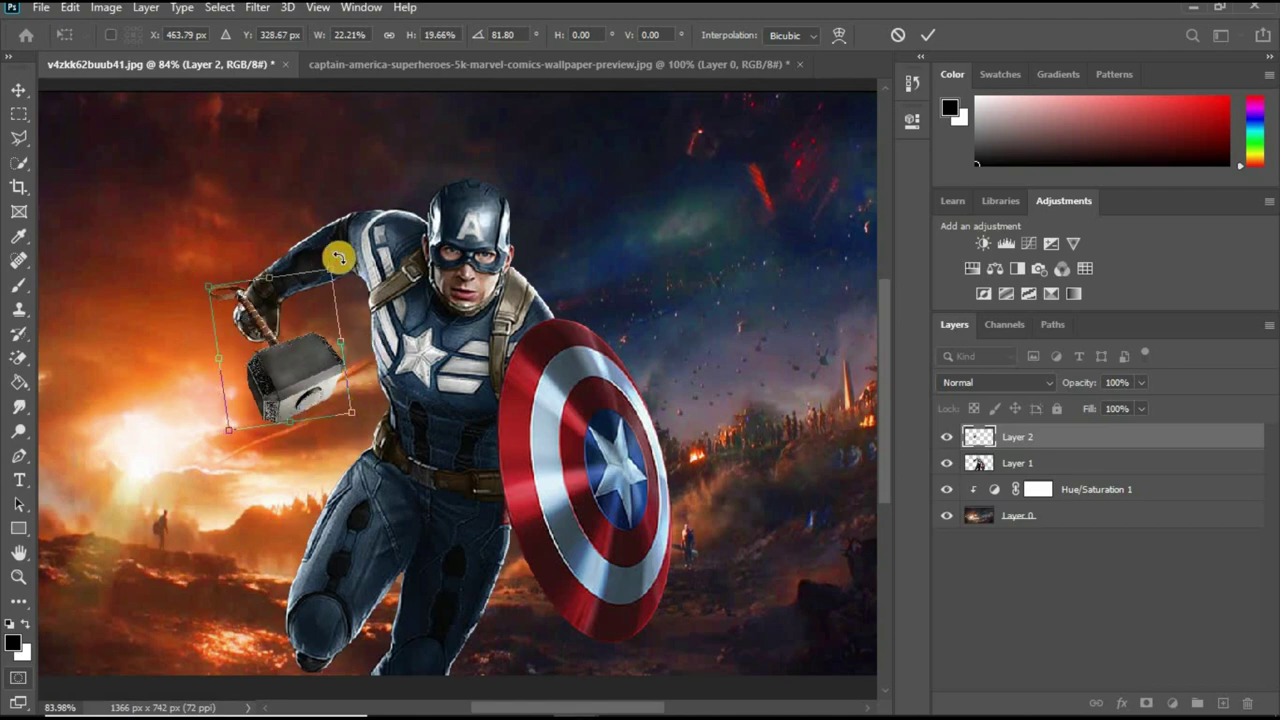
pyautogui.moveTo(337, 257); pyautogui.dragTo(327, 266)
pyautogui.moveTo(286, 376); pyautogui.dragTo(276, 383)
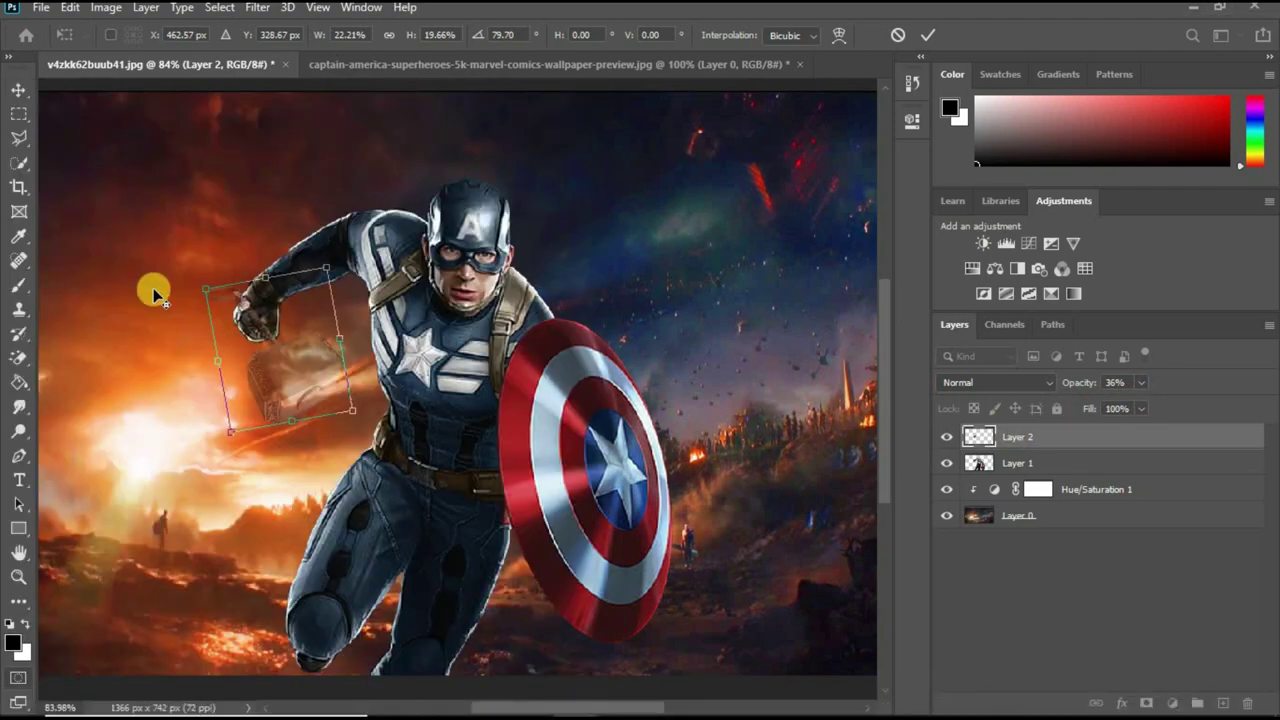
pyautogui.write('36')
pyautogui.press('Return')
# Erase the handle where the fingers wrap it and squash the hammer's height to about 90%.
pyautogui.scroll(10, 151, 286)
pyautogui.click(18, 357)
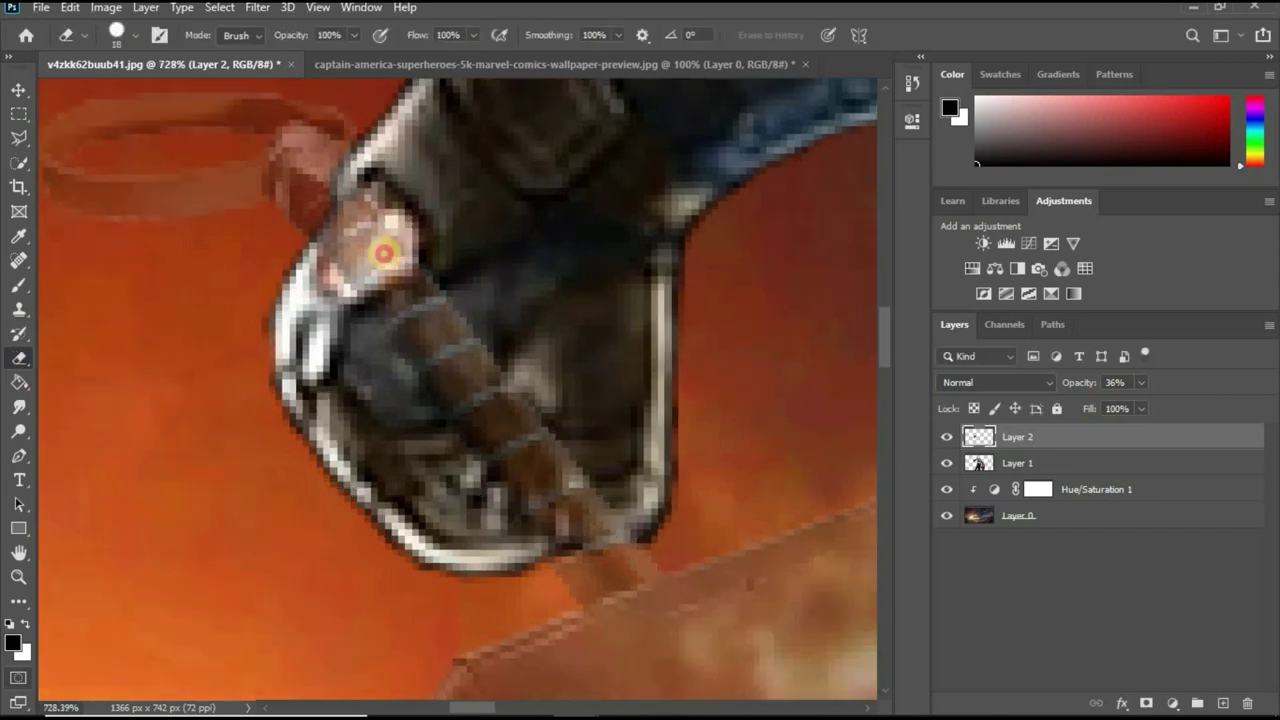
pyautogui.scroll(-10, 545, 461)
pyautogui.click(18, 89)
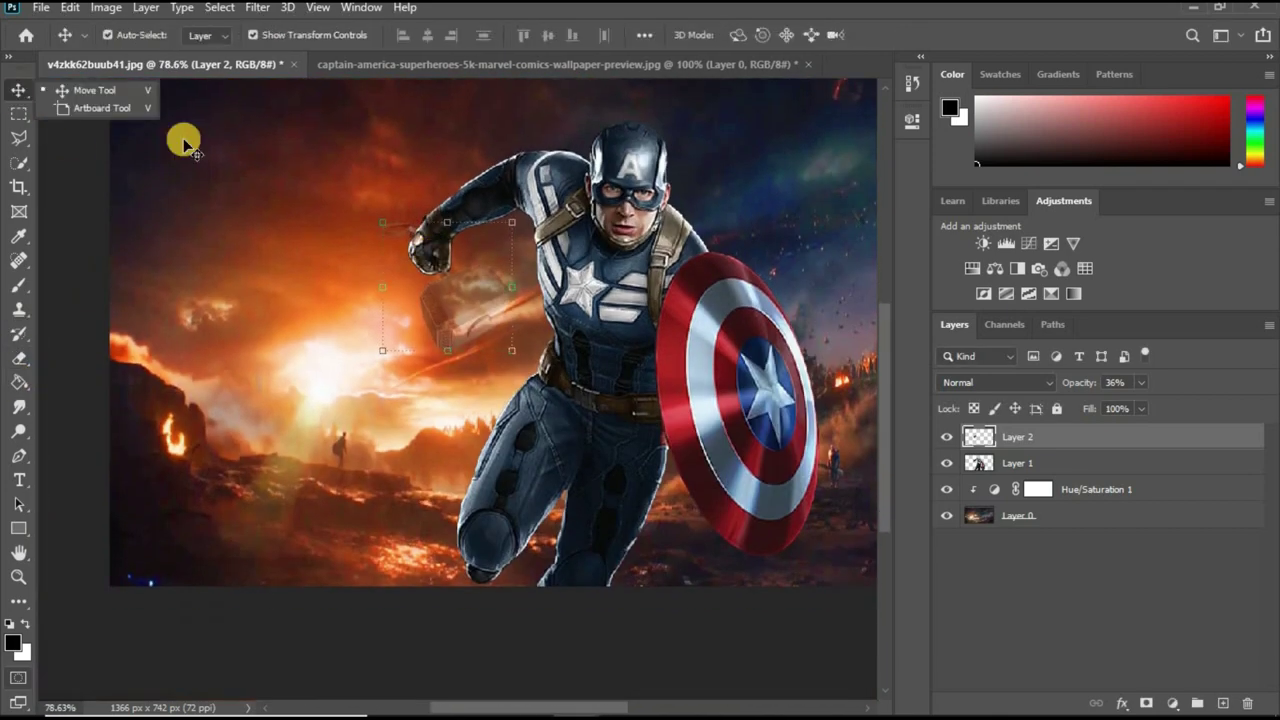
pyautogui.moveTo(456, 349); pyautogui.dragTo(435, 338)
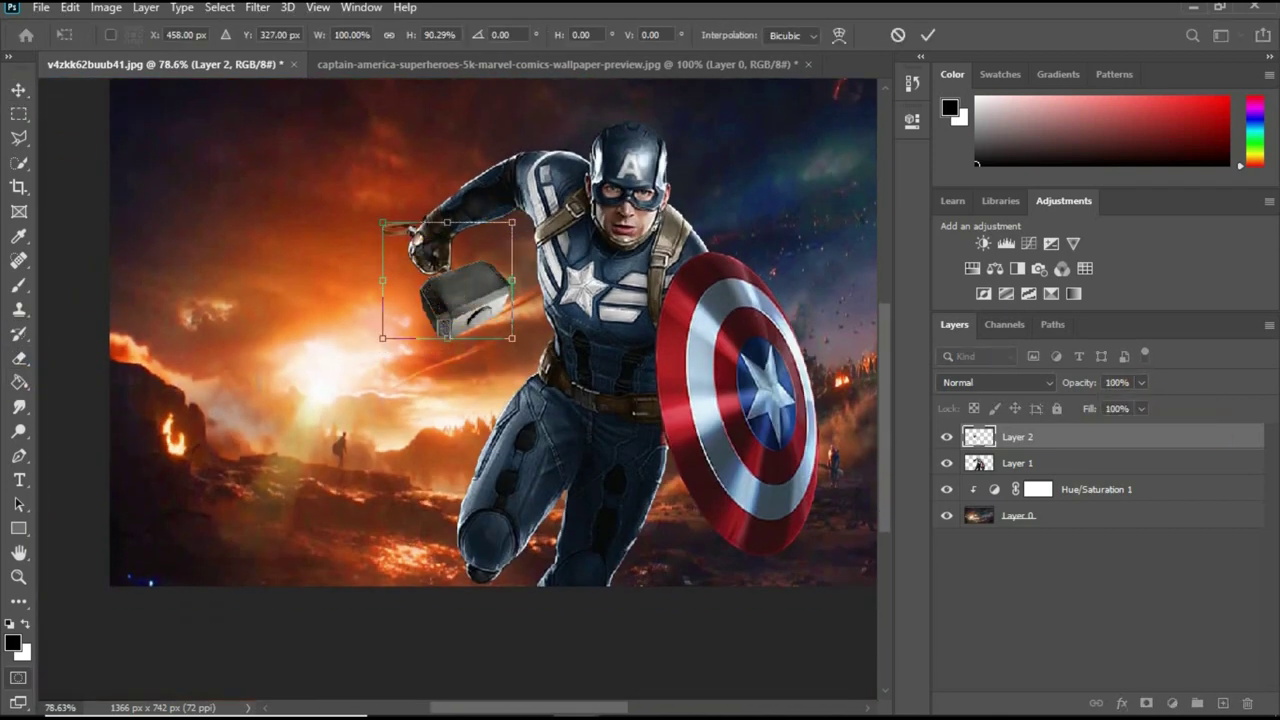
pyautogui.press('Return')
# Add a new empty Layer 3 above the hammer and fit the whole image in view.
pyautogui.click(18, 285)
pyautogui.hotkey('ctrl', 'shift', 'alt', 'n')
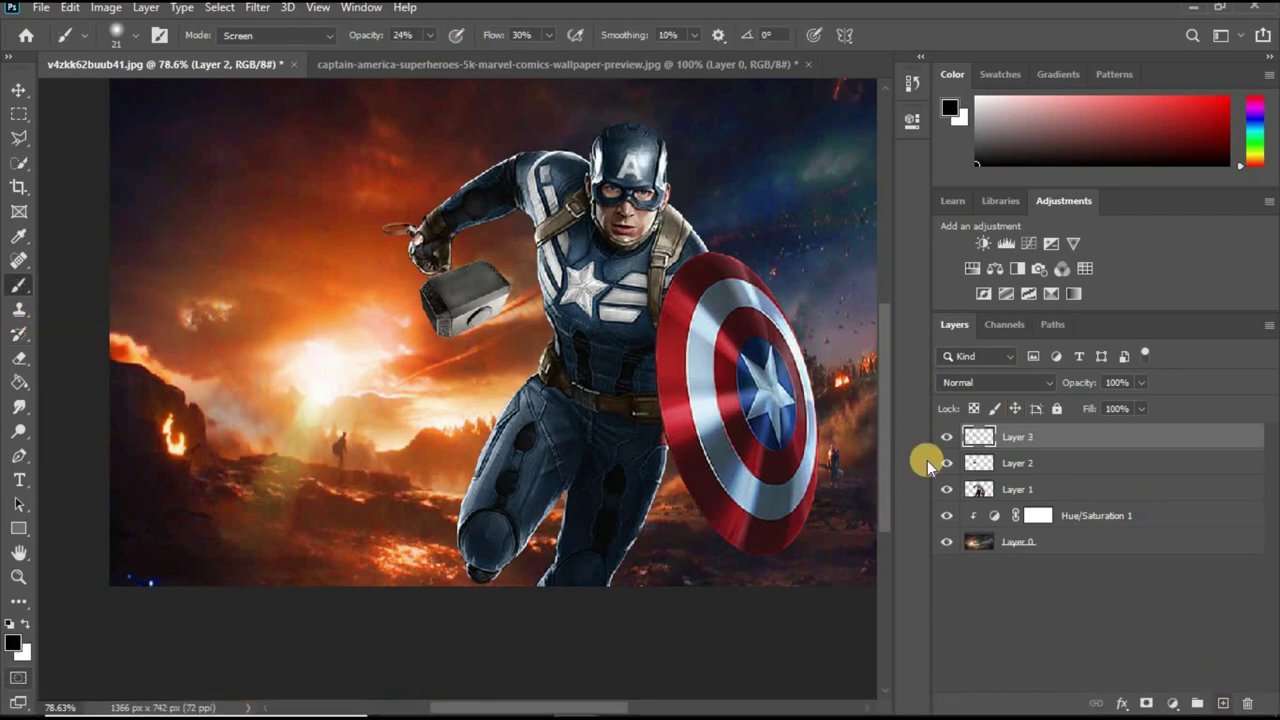
pyautogui.scroll(8, 457, 363)
pyautogui.click(1058, 470)
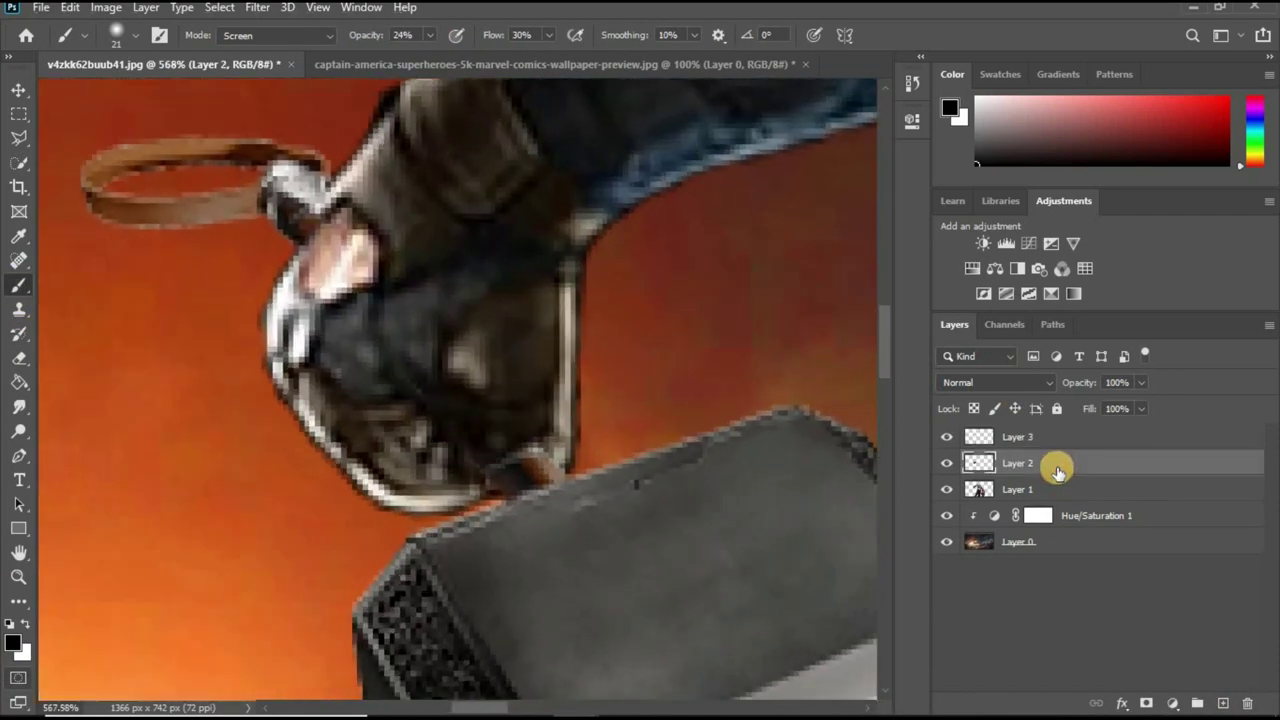
pyautogui.hotkey('alt', ']')
pyautogui.hotkey('ctrl', '0')
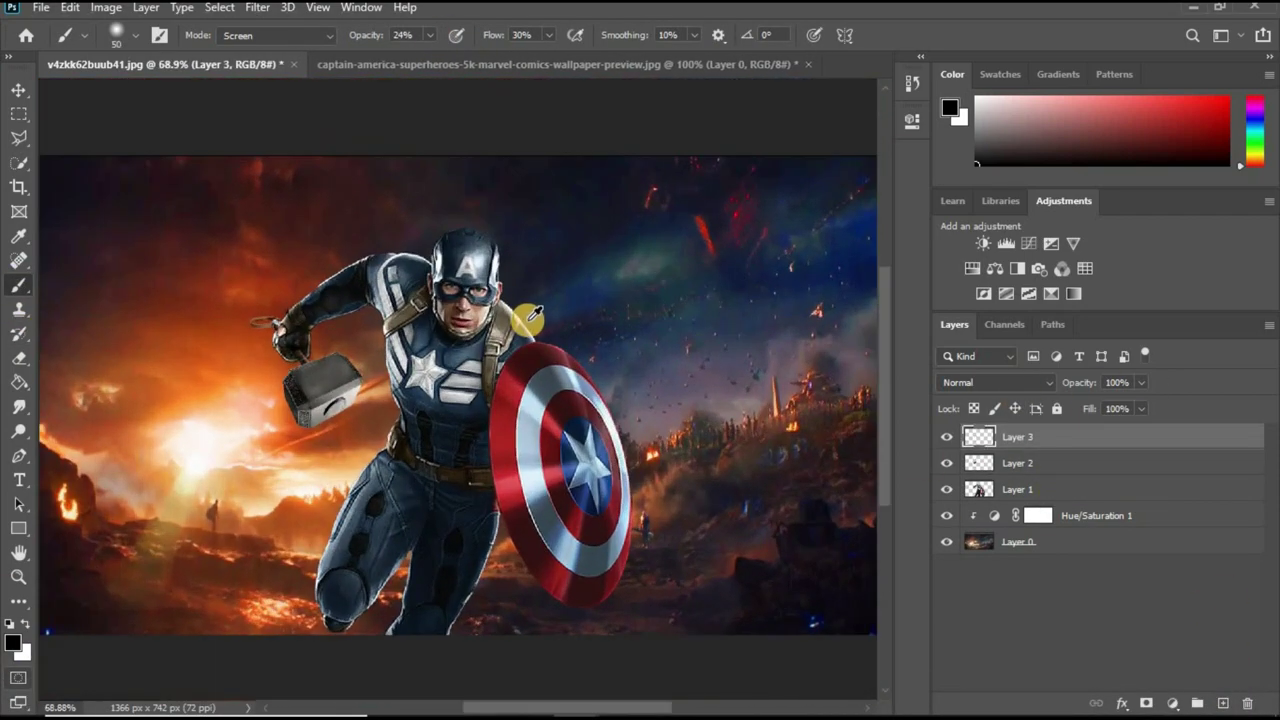
pyautogui.click(18, 90)
# Desaturate the lightning photo with a Hue/Saturation adjustment merged into the layer.
pyautogui.click(972, 268)
pyautogui.click(731, 343)
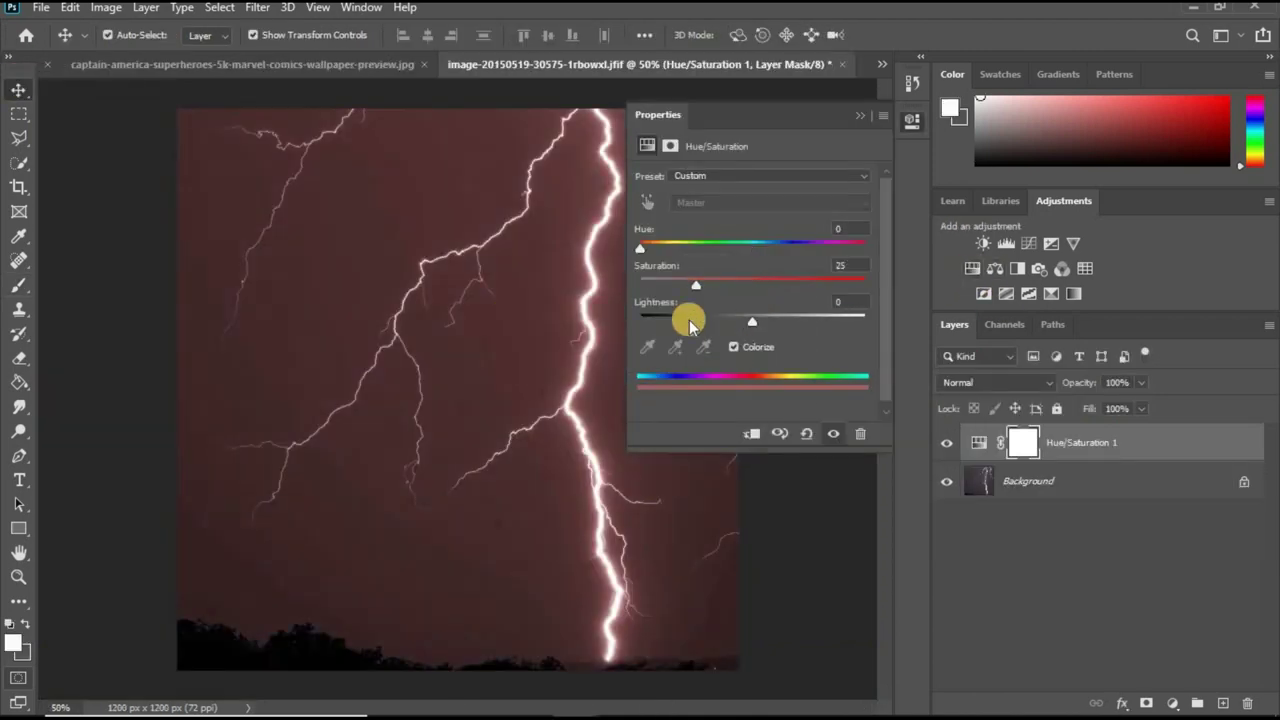
pyautogui.moveTo(749, 243); pyautogui.dragTo(634, 243)
pyautogui.click(823, 137)
pyautogui.rightClick(1115, 440)
pyautogui.click(1070, 457)
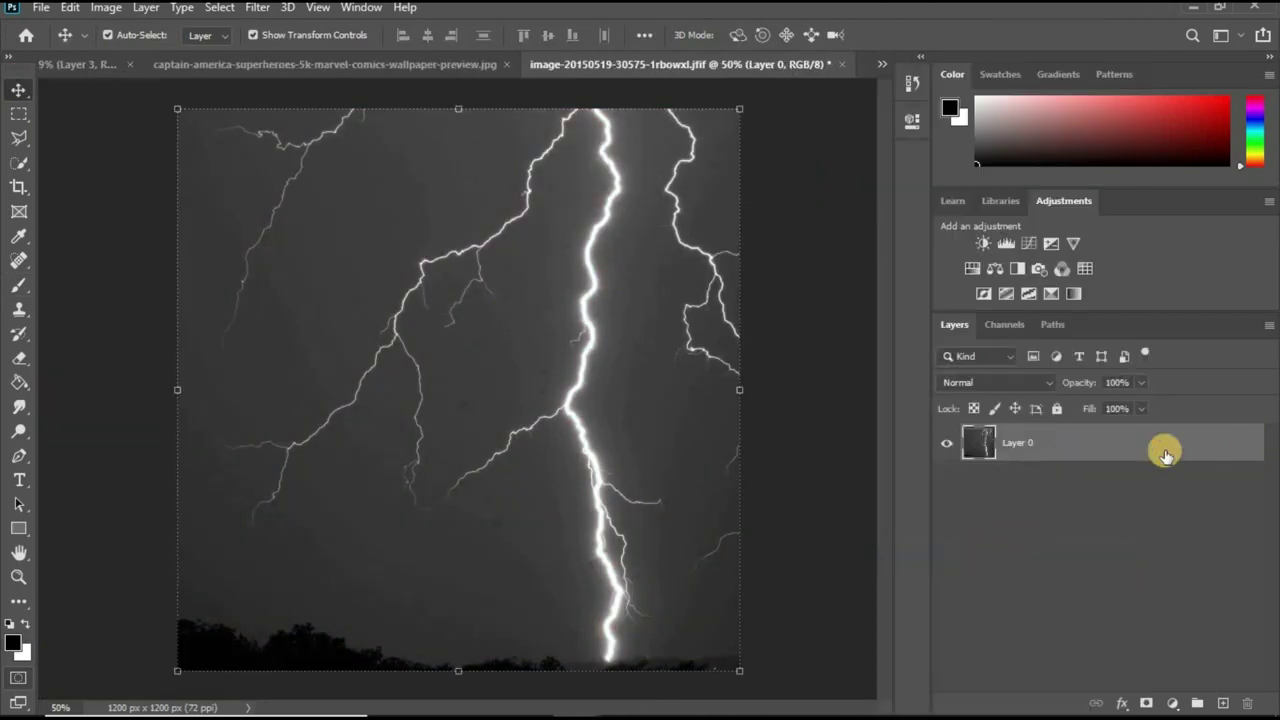
# Make the lightning's dark sky transparent using Blend If in the layer style.
pyautogui.doubleClick(1015, 463)
pyautogui.moveTo(772, 527); pyautogui.dragTo(891, 556)
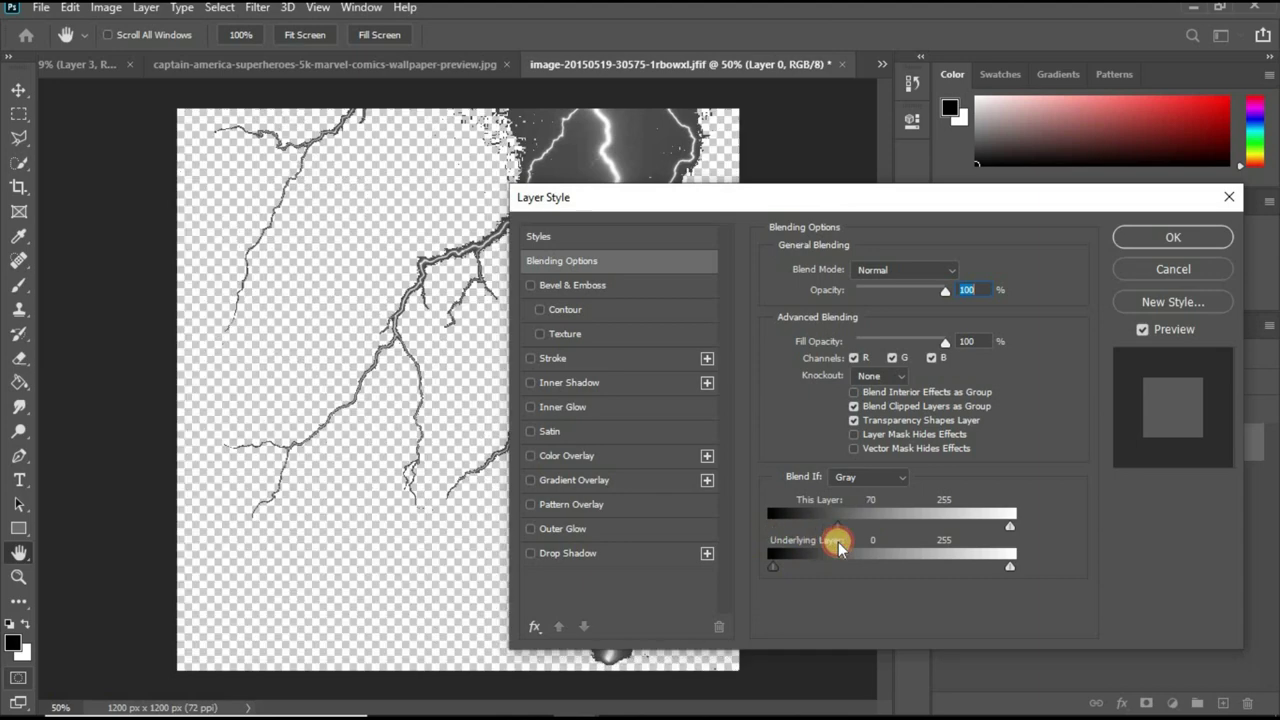
pyautogui.moveTo(650, 197); pyautogui.dragTo(883, 18)
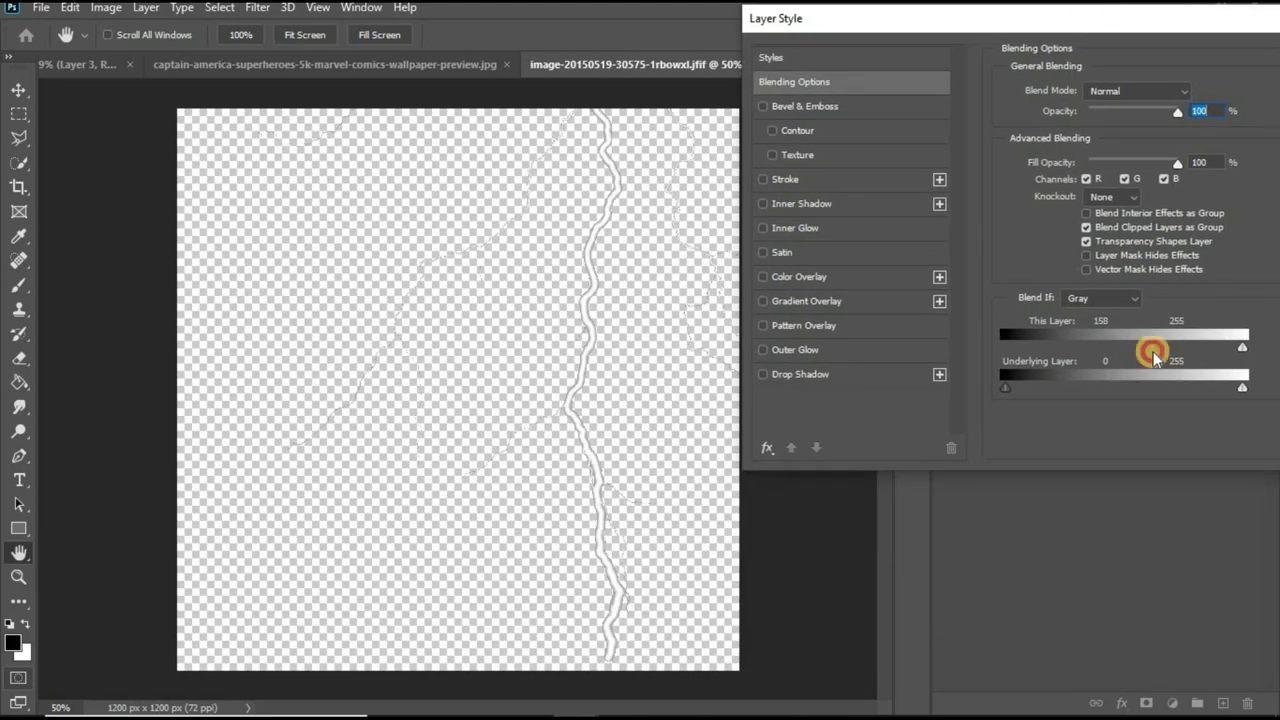
pyautogui.press('Return')
# Move the lightning into the main composite and tint it blue (hue 235) with Hue/Saturation.
pyautogui.press('v')
pyautogui.moveTo(630, 64); pyautogui.dragTo(766, 57)
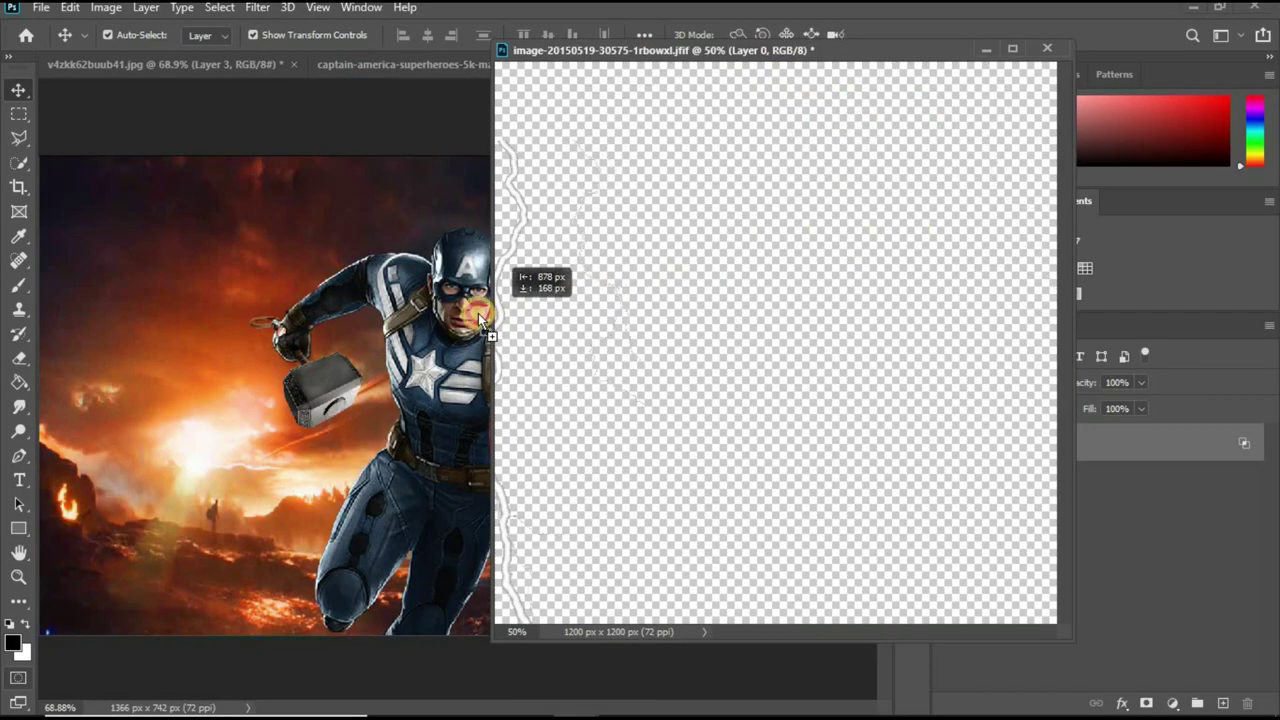
pyautogui.moveTo(510, 285); pyautogui.dragTo(713, 270)
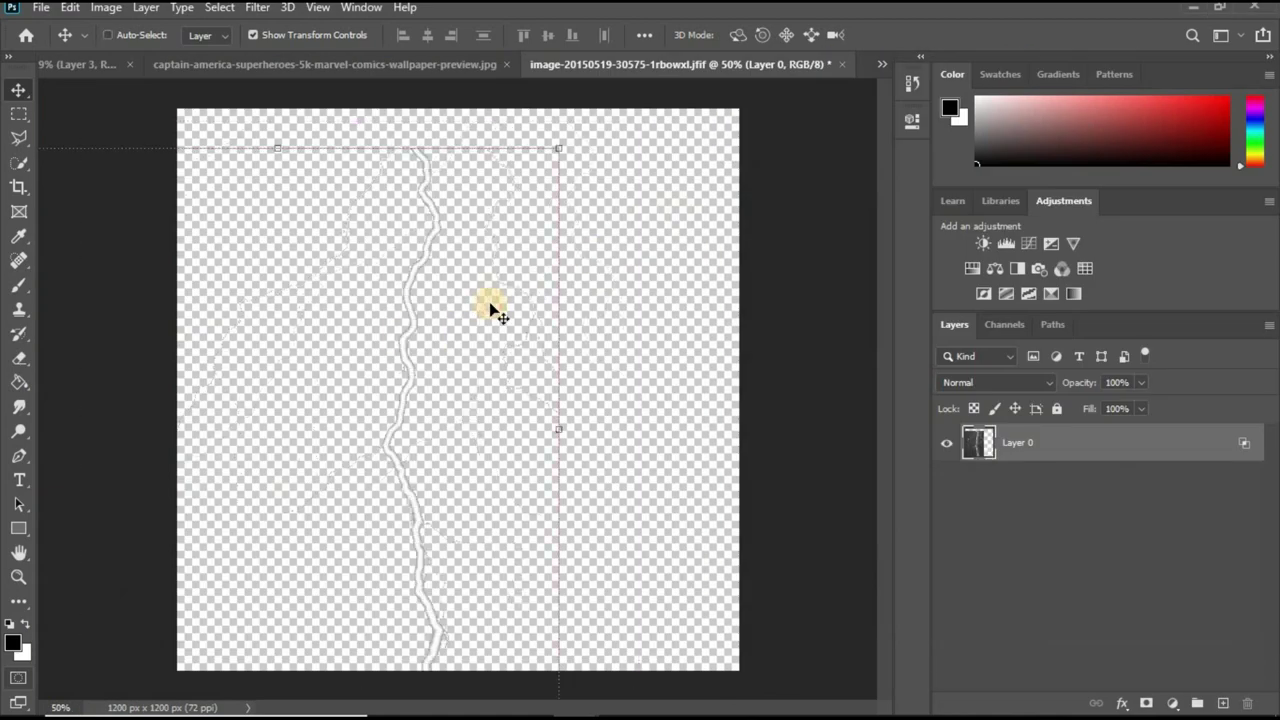
pyautogui.moveTo(491, 306); pyautogui.dragTo(650, 310)
pyautogui.click(995, 268)
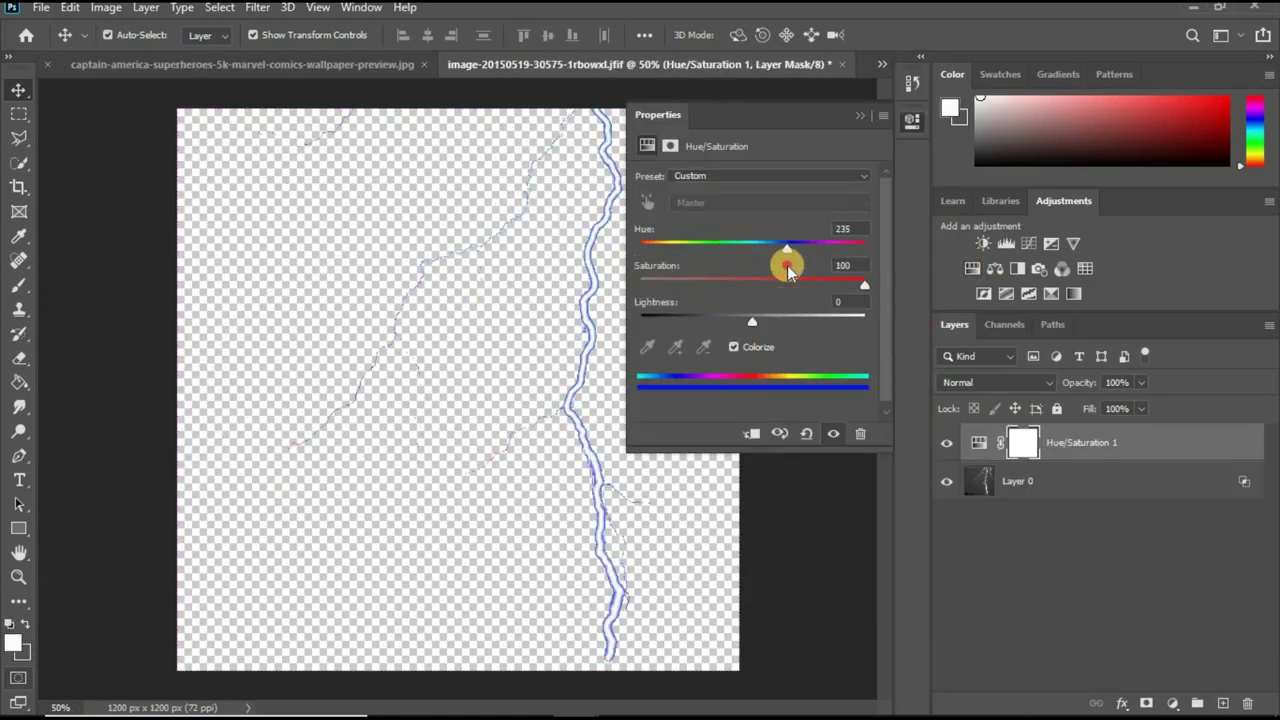
pyautogui.rightClick(1080, 442)
pyautogui.moveTo(640, 64)
pyautogui.mouseDown()
pyautogui.moveTo(657, 106)
pyautogui.moveTo(868, 112)
pyautogui.moveTo(337, 354)
pyautogui.moveTo(323, 451)
pyautogui.mouseUp()
# Place the lightning on the hammer, rotated about -12° along it.
pyautogui.scroll(5, 177, 443)
pyautogui.press('Return')
pyautogui.moveTo(177, 443); pyautogui.dragTo(343, 286)
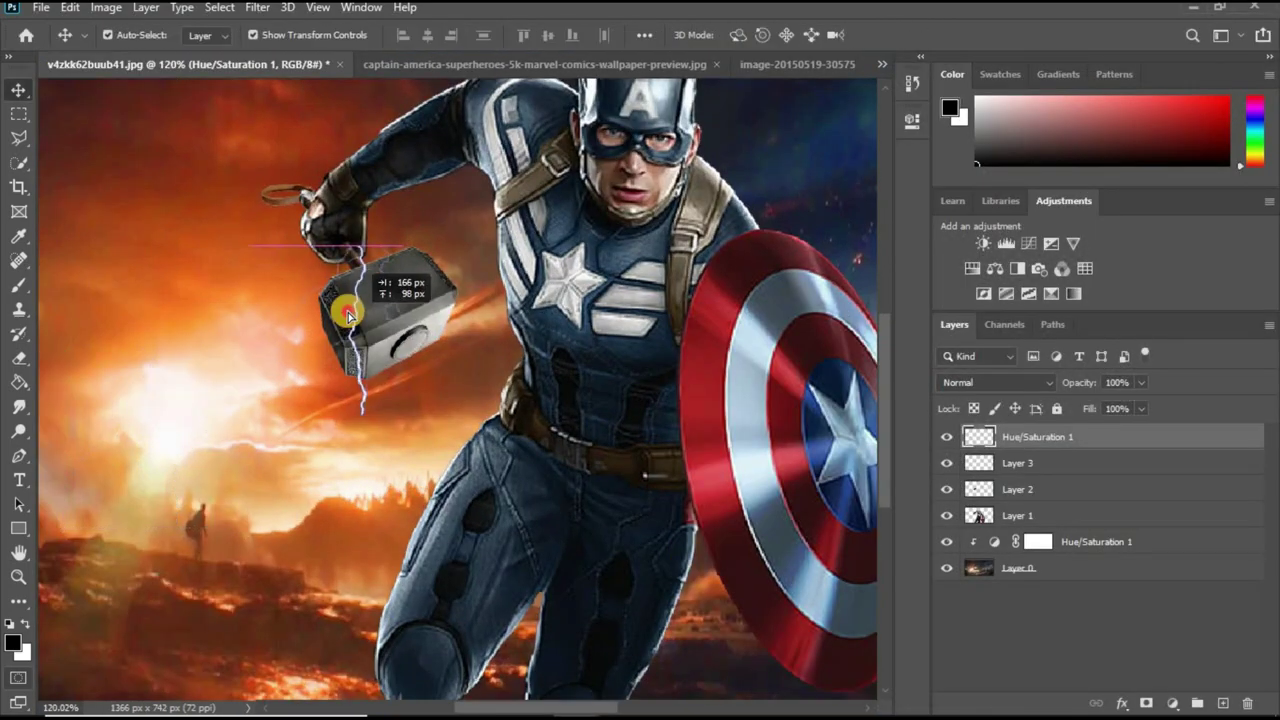
pyautogui.scroll(3, 343, 286)
pyautogui.hotkey('ctrl', 't')
pyautogui.moveTo(429, 177); pyautogui.dragTo(343, 289)
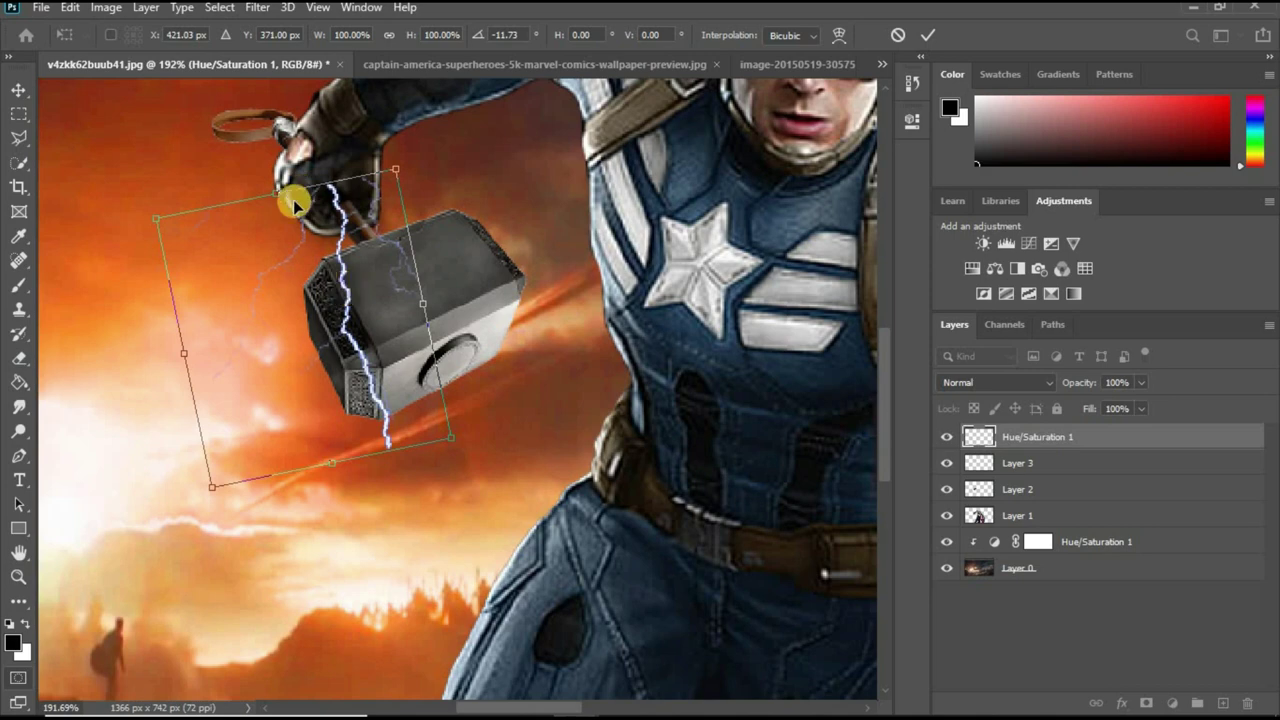
# Duplicate the lightning and shrink and tilt the second bolt.
pyautogui.press('Return')
pyautogui.hotkey('ctrl', 'j')
pyautogui.hotkey('ctrl', 't')
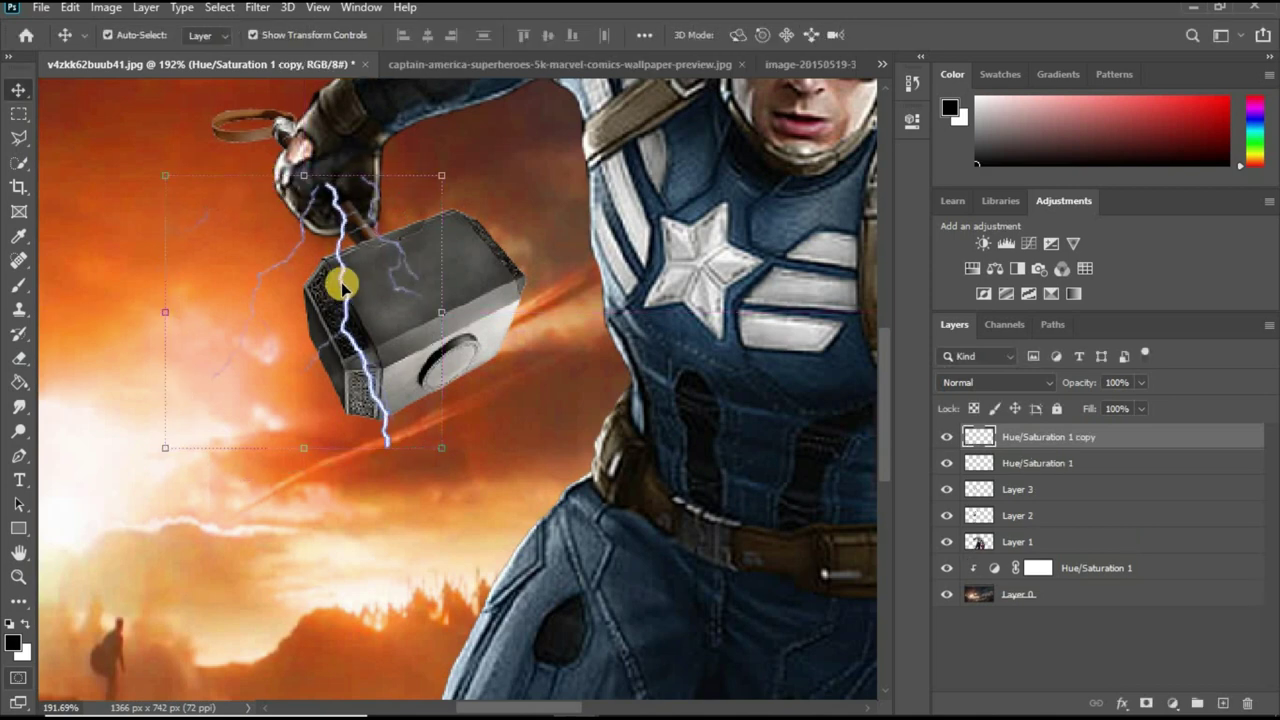
pyautogui.moveTo(337, 280)
pyautogui.mouseDown()
pyautogui.moveTo(437, 137)
pyautogui.moveTo(529, 380)
pyautogui.moveTo(390, 318)
pyautogui.moveTo(382, 291)
pyautogui.mouseUp()
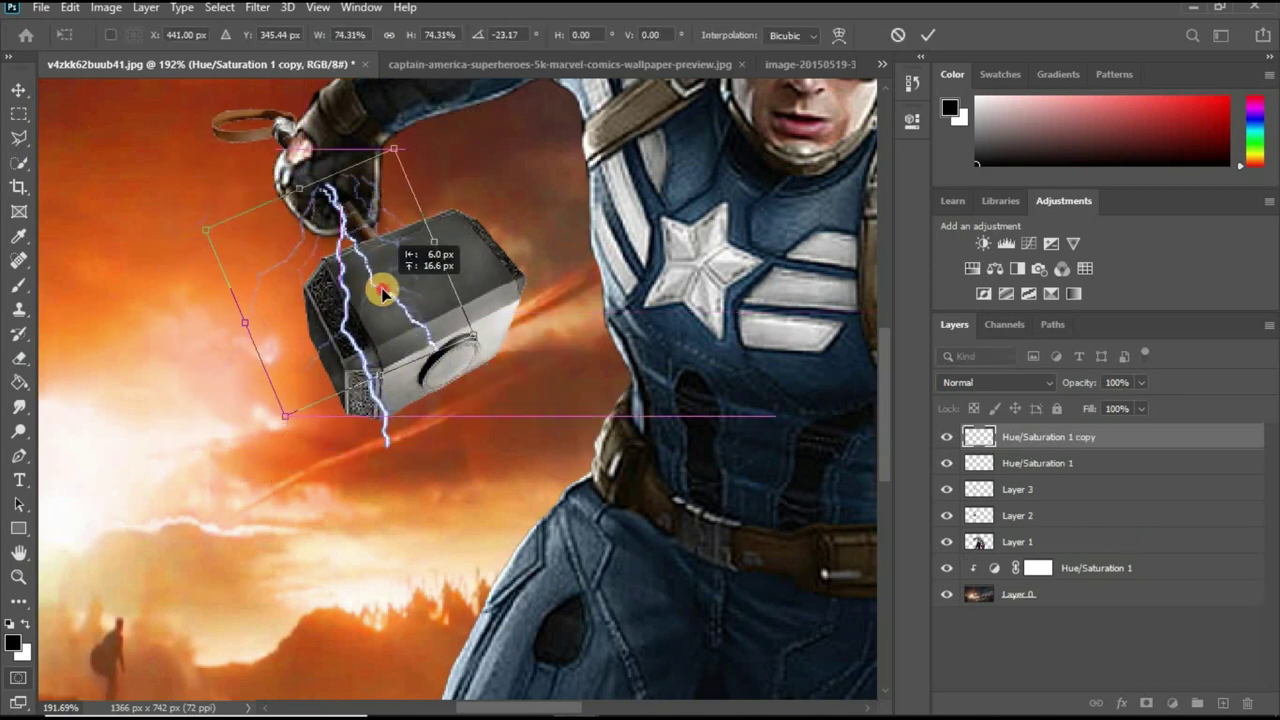
pyautogui.press('Return')
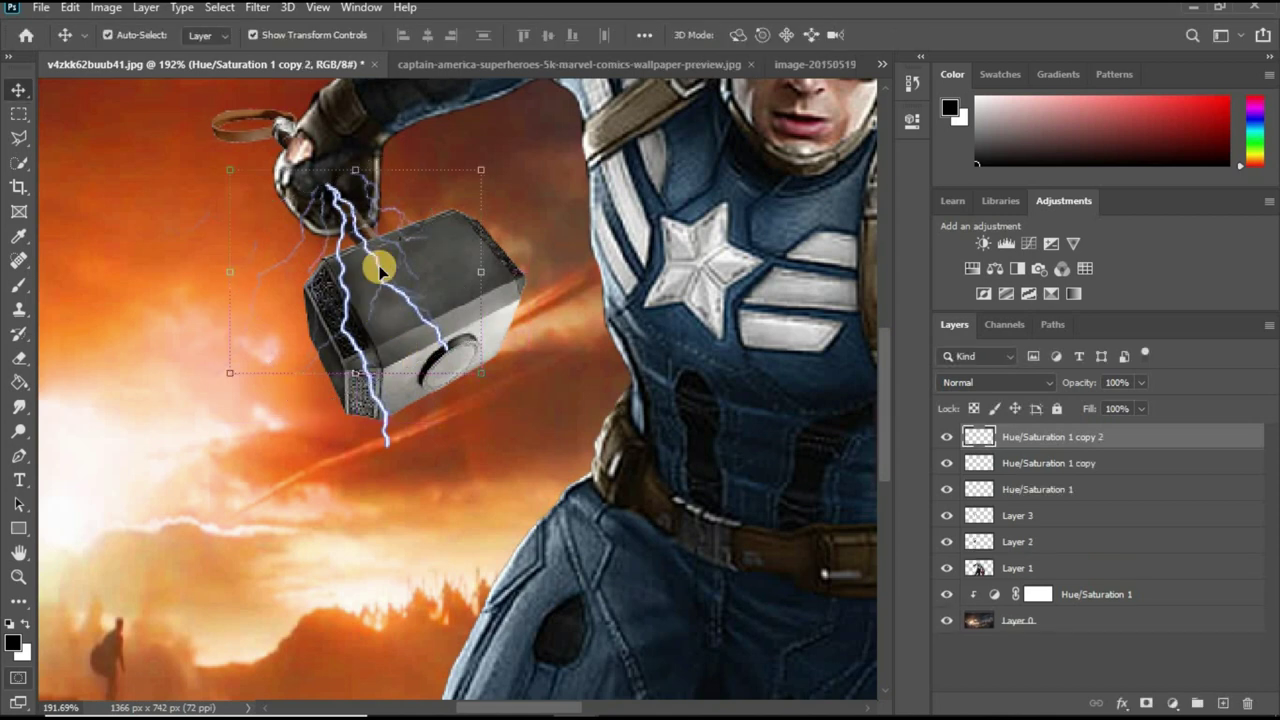
# Rotate a lightning copy about -19°, then duplicate, widen and rotate another around the hammer.
pyautogui.hotkey('ctrl', 't')
pyautogui.moveTo(491, 126); pyautogui.dragTo(385, 228)
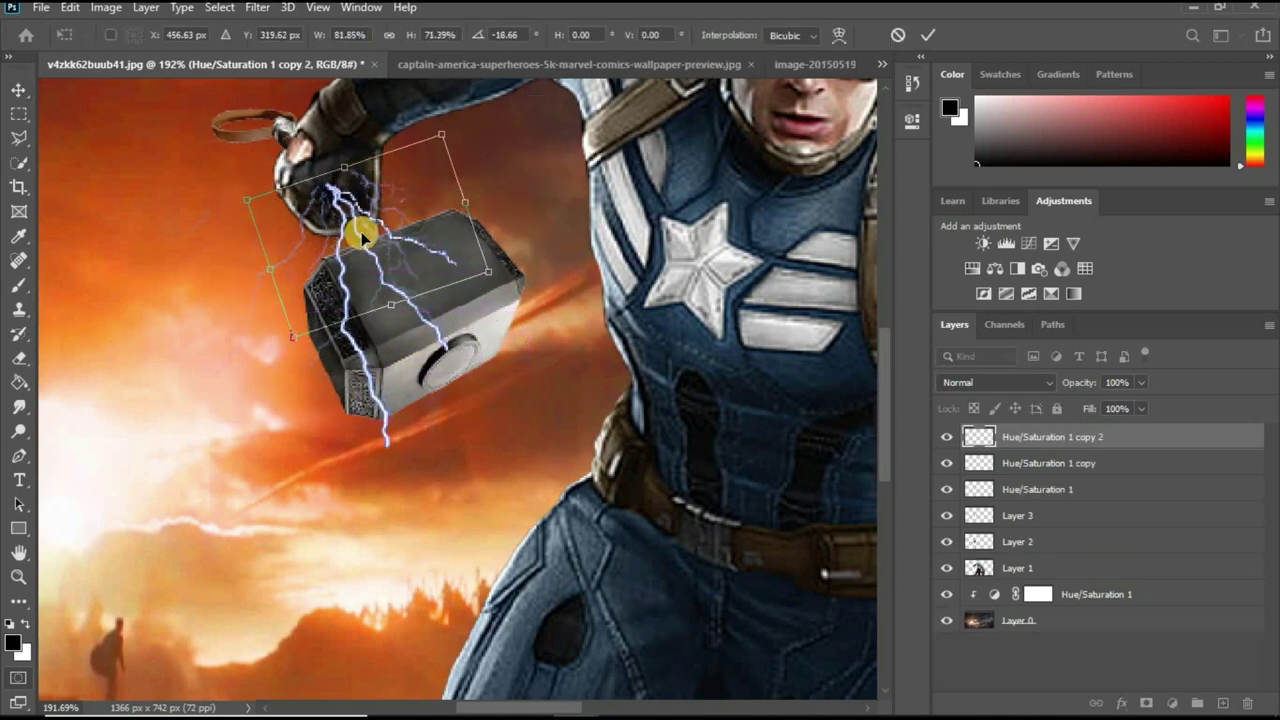
pyautogui.press('Return')
pyautogui.hotkey('ctrl', 'j')
pyautogui.hotkey('ctrl', 't')
pyautogui.moveTo(469, 126); pyautogui.dragTo(534, 266)
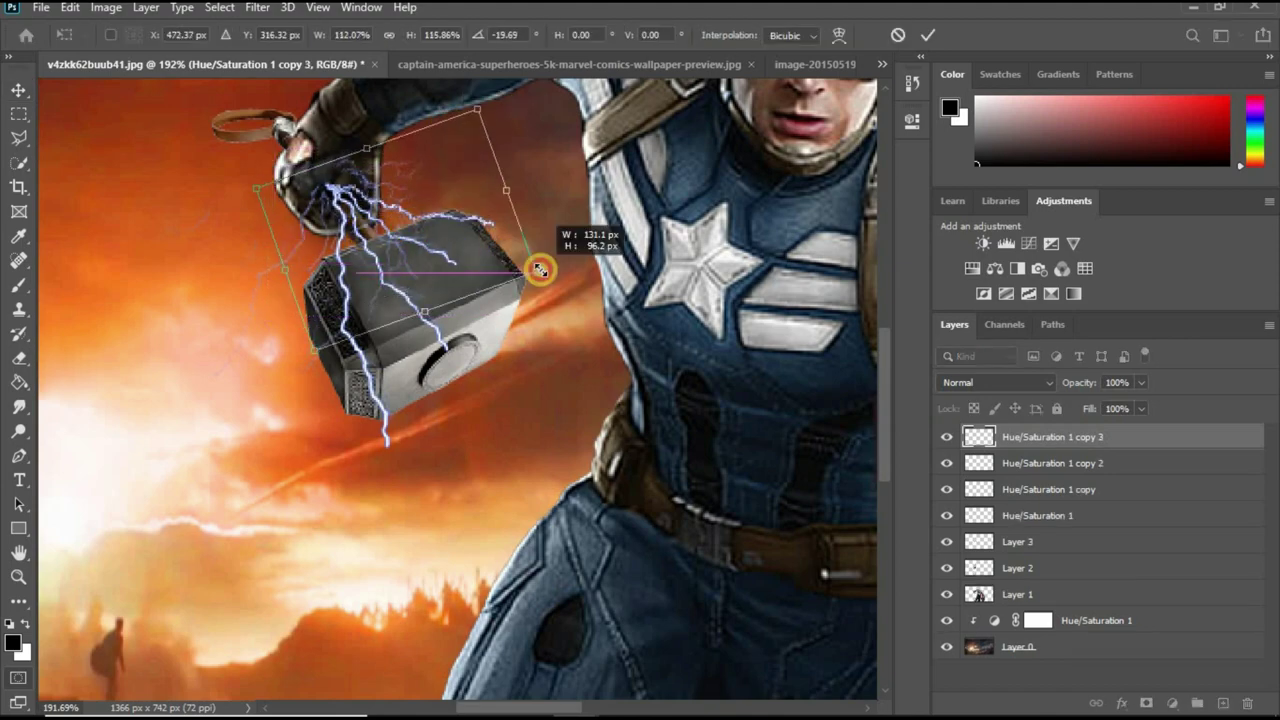
pyautogui.moveTo(470, 220); pyautogui.dragTo(443, 194)
pyautogui.moveTo(560, 150)
pyautogui.mouseDown()
pyautogui.moveTo(572, 163)
pyautogui.moveTo(428, 205)
pyautogui.mouseUp()
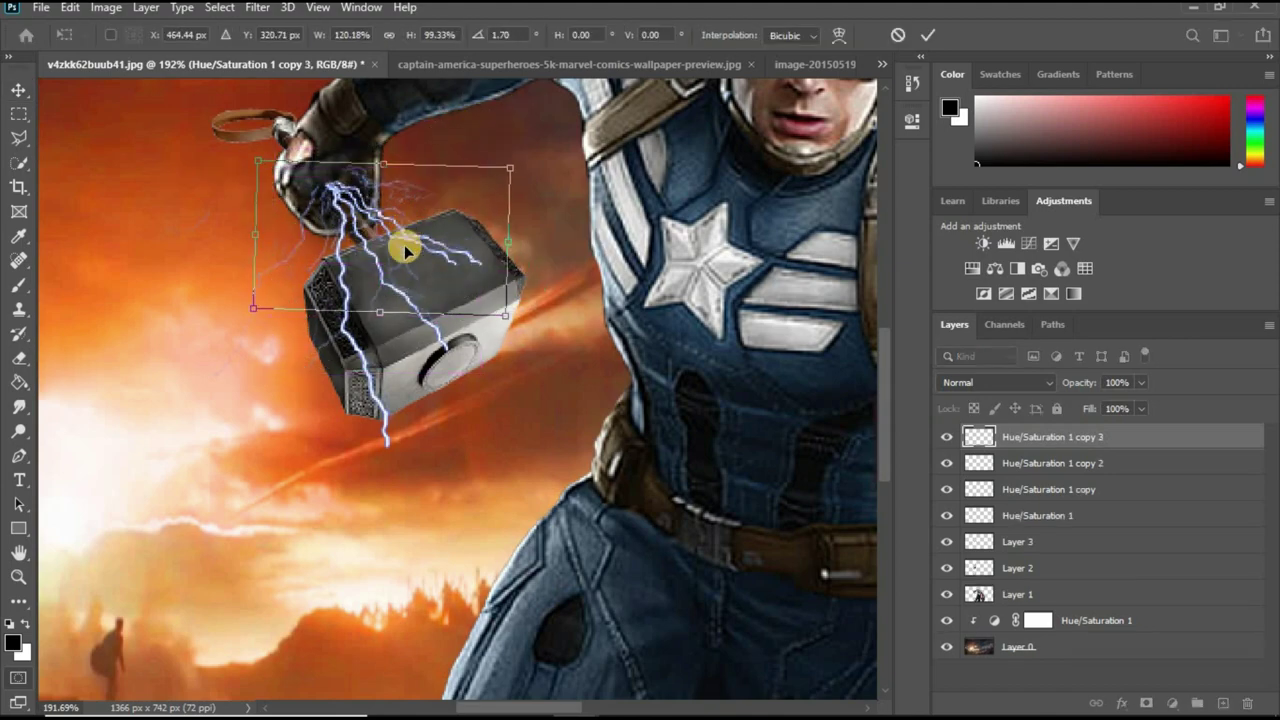
# Trim the lower lightning copies with the Eraser.
pyautogui.rightClick(18, 357)
pyautogui.click(90, 357)
pyautogui.scroll(3, 403, 220)
pyautogui.hotkey('alt', '[')
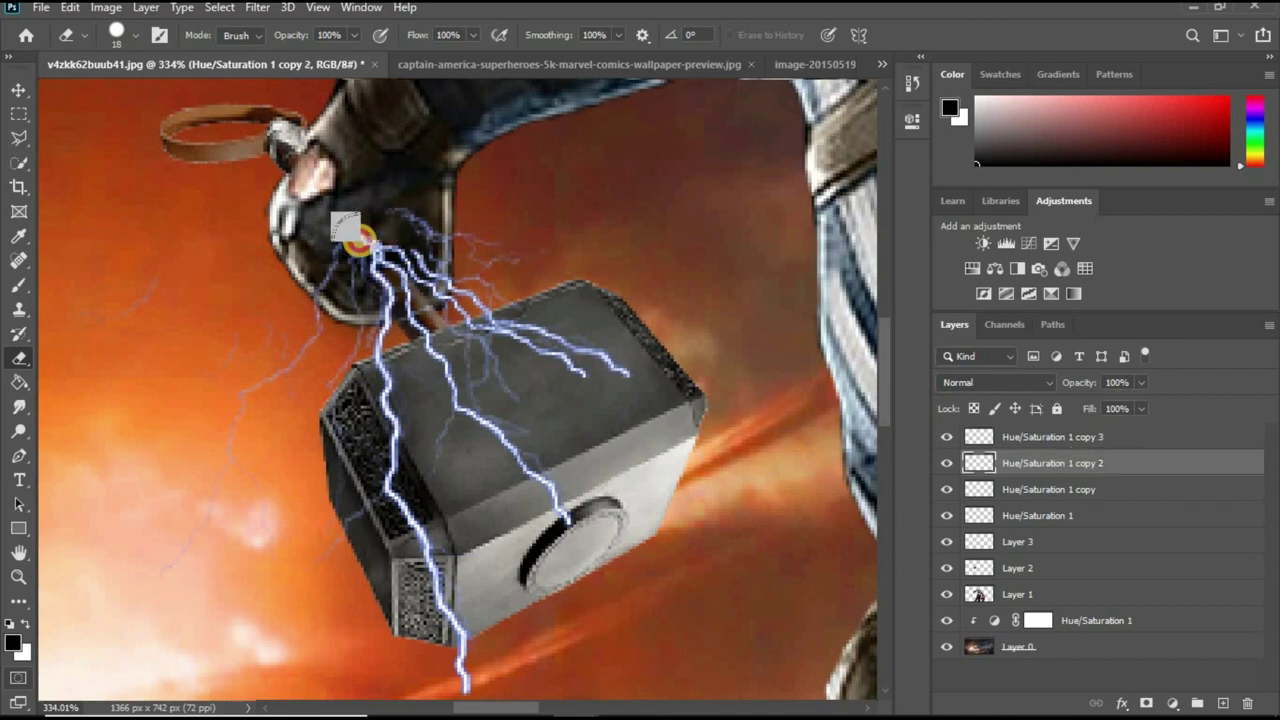
pyautogui.hotkey('alt', '[')
pyautogui.scroll(-1, 492, 172)
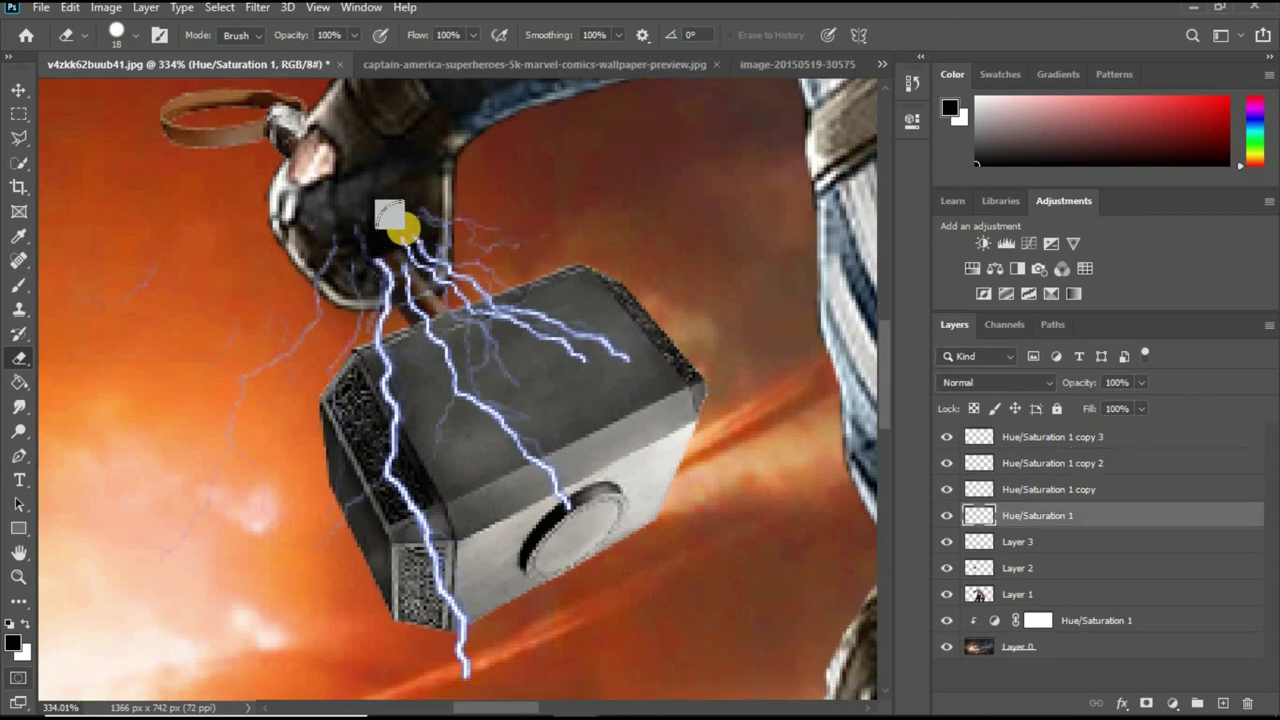
pyautogui.hscroll(-1, 394, 214)
pyautogui.scroll(-5, 165, 272)
pyautogui.scroll(-2, 165, 272)
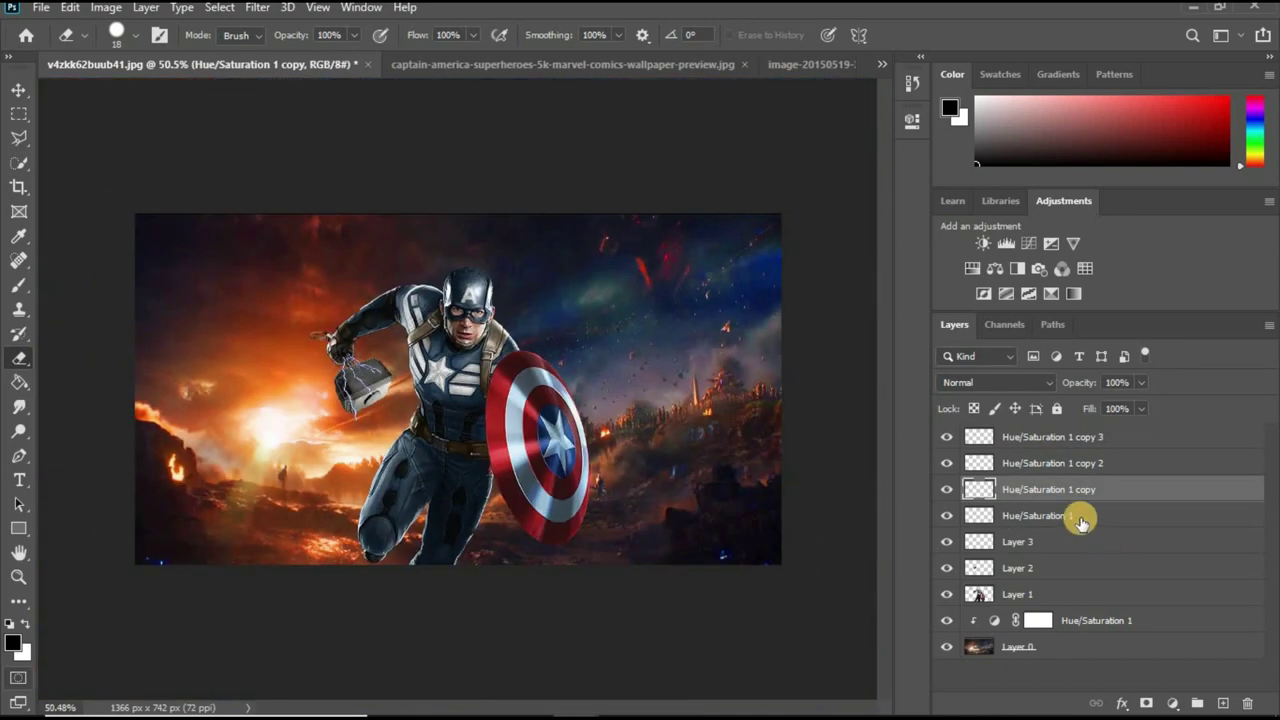
# Duplicate the Hue/Saturation 1 lightning layer and move the copy onto the hammer's handle.
pyautogui.click(1040, 516)
pyautogui.hotkey('ctrl', 'j')
pyautogui.press('v')
pyautogui.scroll(3, 271, 243)
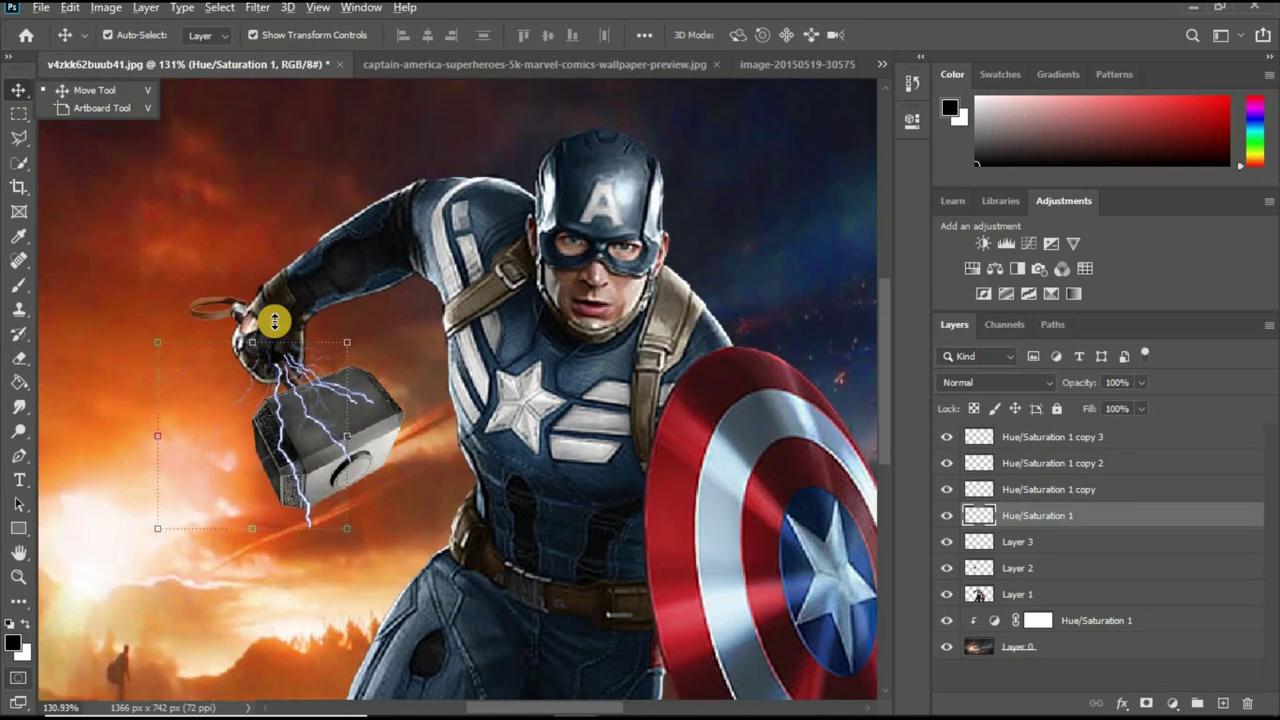
pyautogui.scroll(2, 280, 414)
pyautogui.press('e')
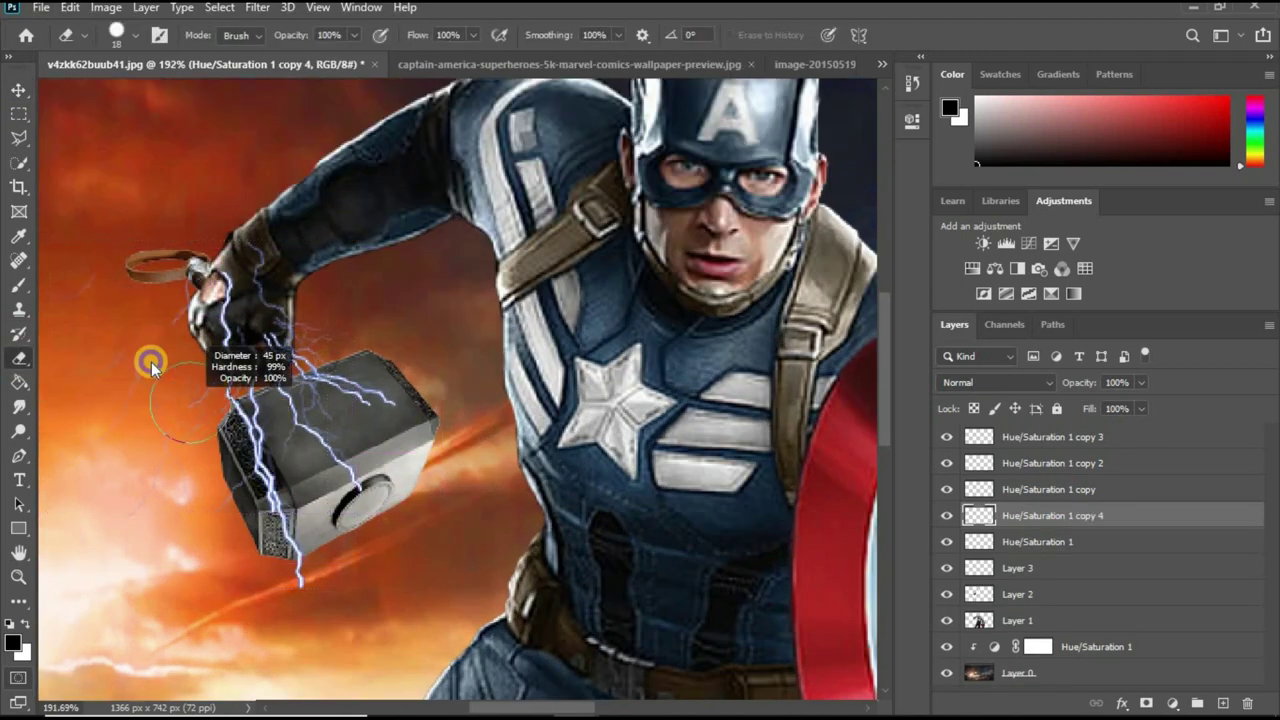
pyautogui.click(18, 89)
pyautogui.hotkey('ctrl', 't')
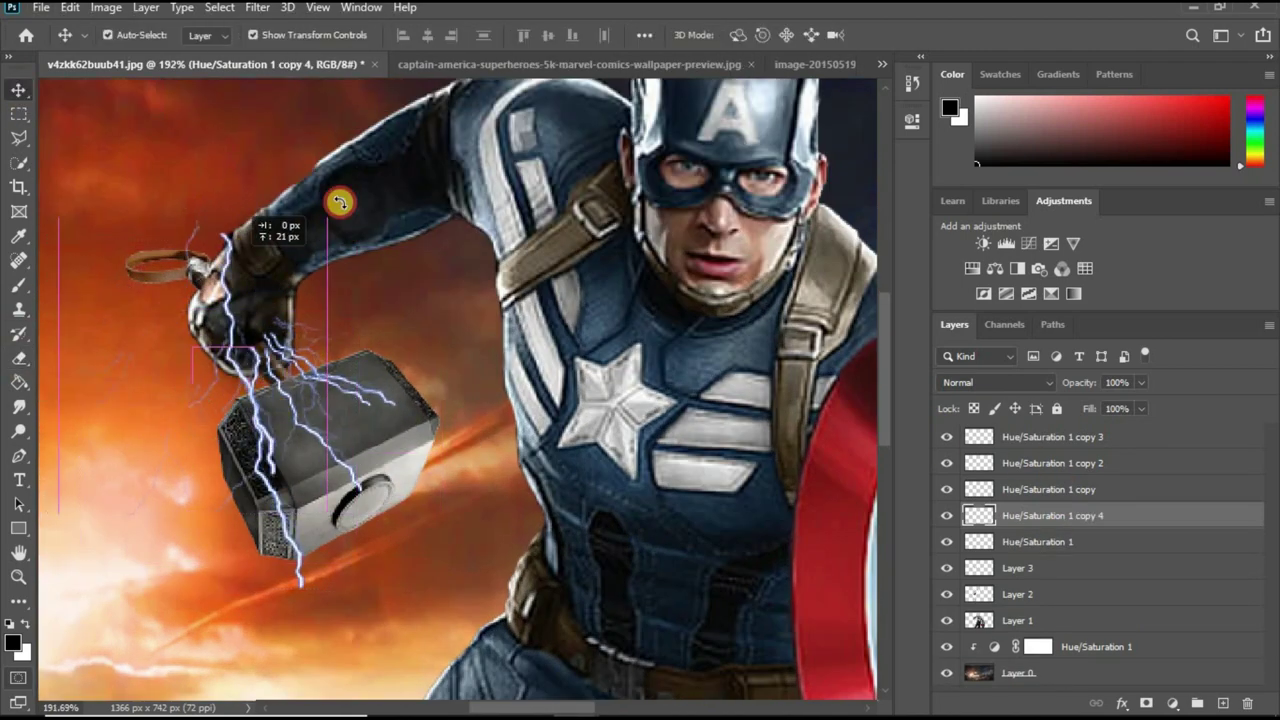
pyautogui.moveTo(231, 328); pyautogui.dragTo(232, 337)
# Warp the lightning copy around the hammer and duplicate the warped layer.
pyautogui.click(106, 7)
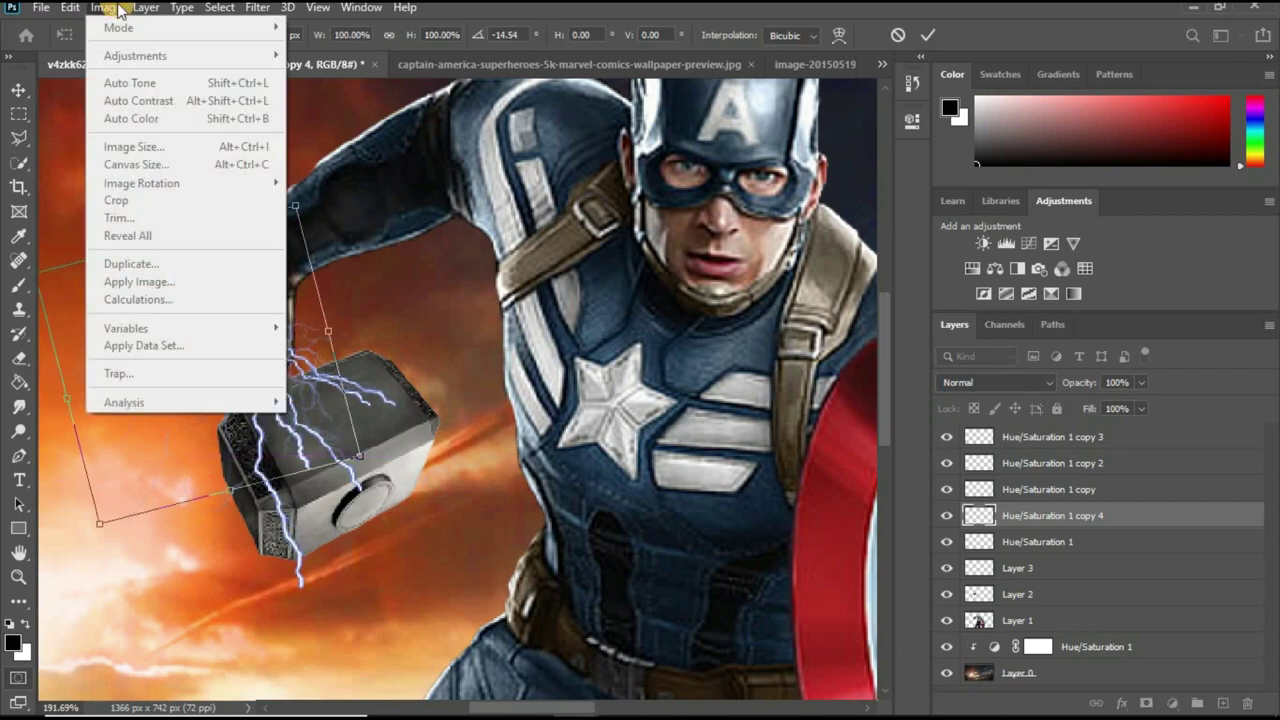
pyautogui.press('Return')
pyautogui.click(146, 7)
pyautogui.click(349, 253)
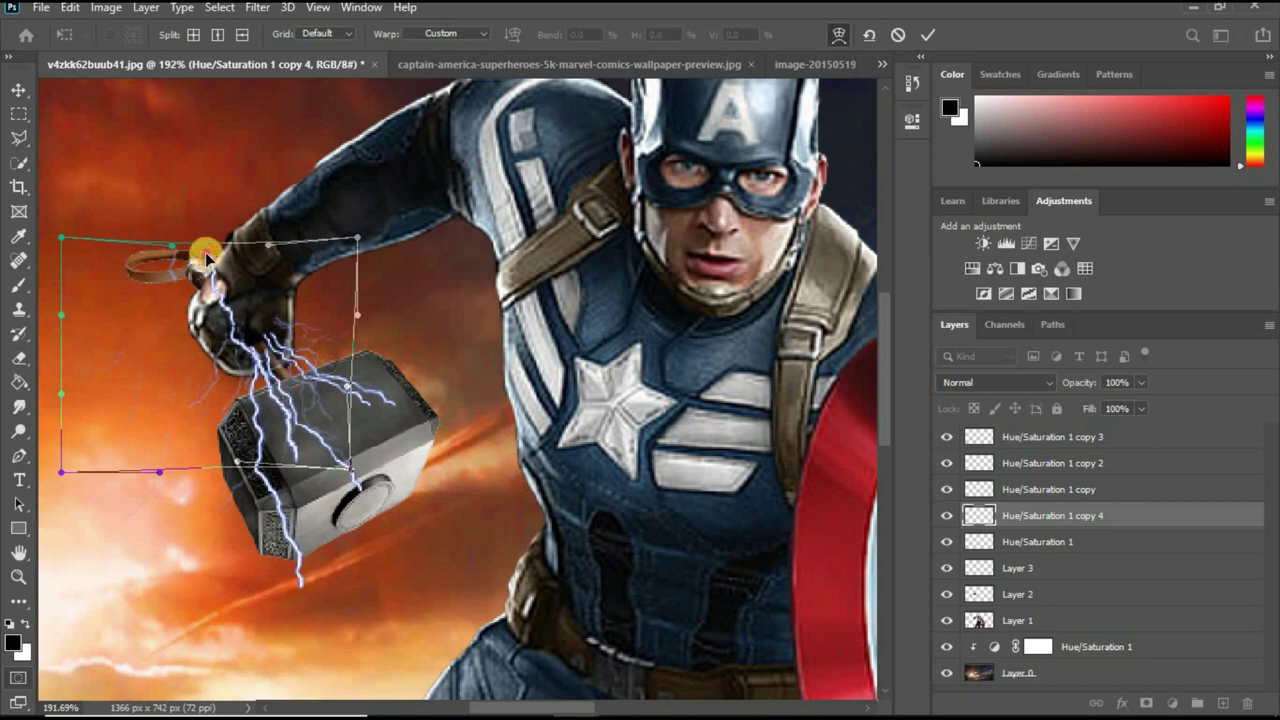
pyautogui.press('Return')
pyautogui.scroll(-1, 166, 257)
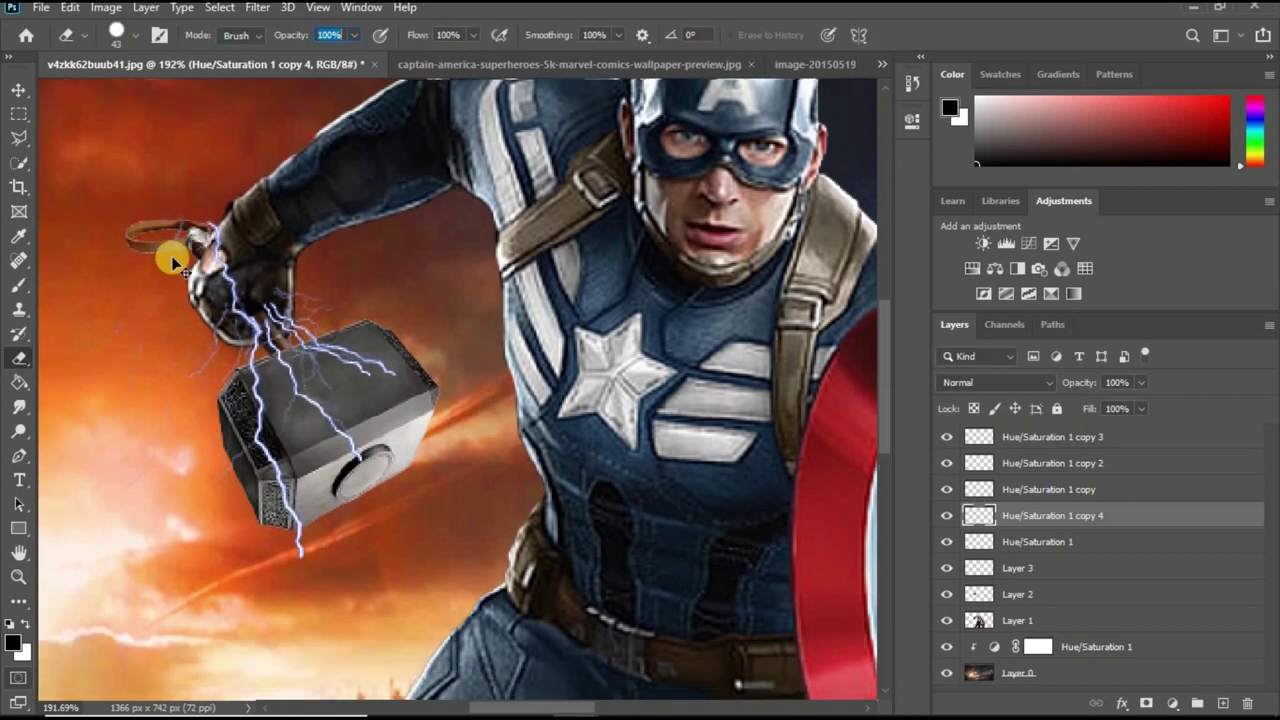
pyautogui.hotkey('ctrl', 'j')
# Trim the warped lightning copies with the Eraser.
pyautogui.rightClick(18, 357)
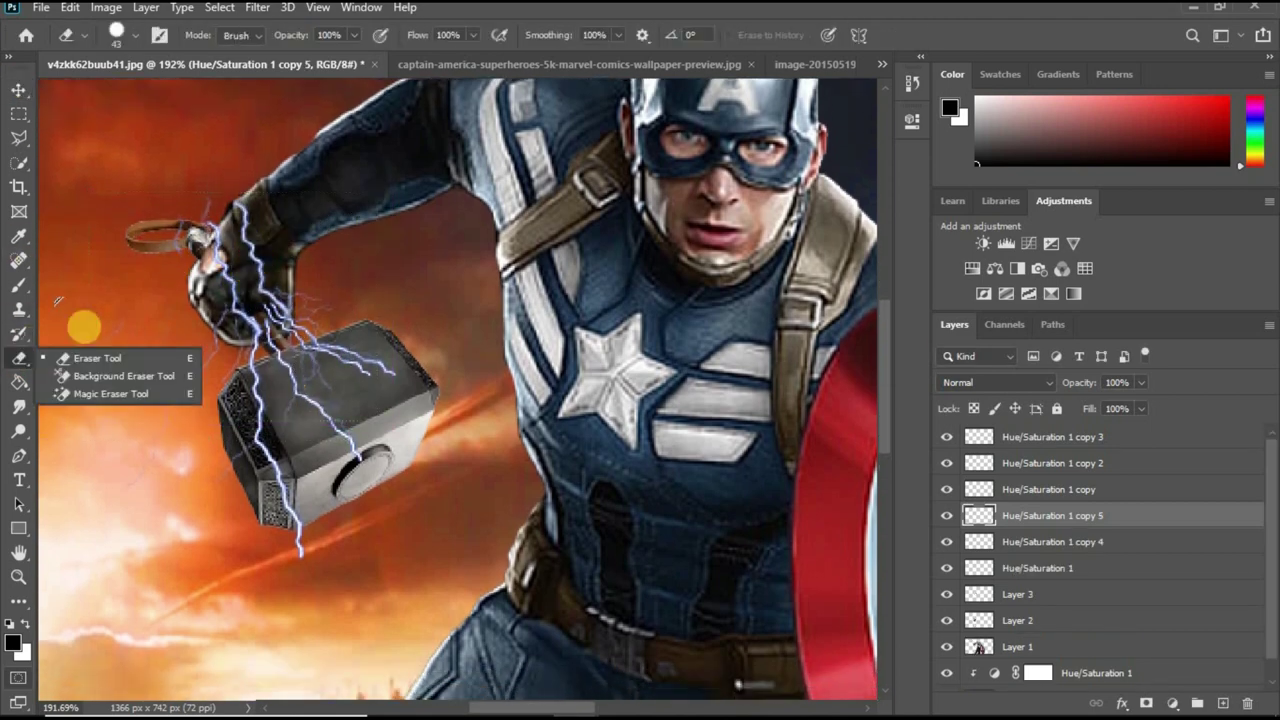
pyautogui.click(90, 357)
pyautogui.scroll(-3, 152, 329)
pyautogui.scroll(4, 149, 251)
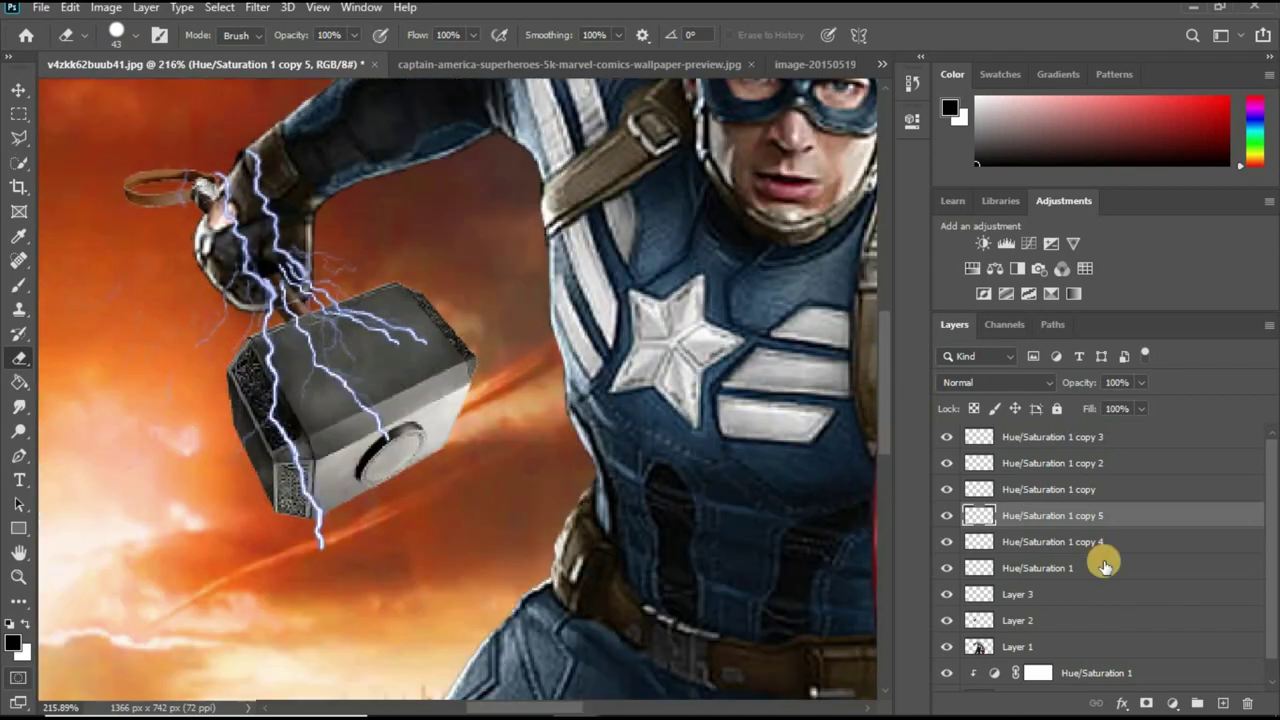
# Duplicate Hue/Saturation 1 and stretch the copy into a tall bolt striking from the sky.
pyautogui.click(1100, 566)
pyautogui.hotkey('ctrl', 'j')
pyautogui.press('v')
pyautogui.scroll(-3, 275, 360)
pyautogui.hotkey('ctrl', 't')
pyautogui.moveTo(328, 454); pyautogui.dragTo(606, 606)
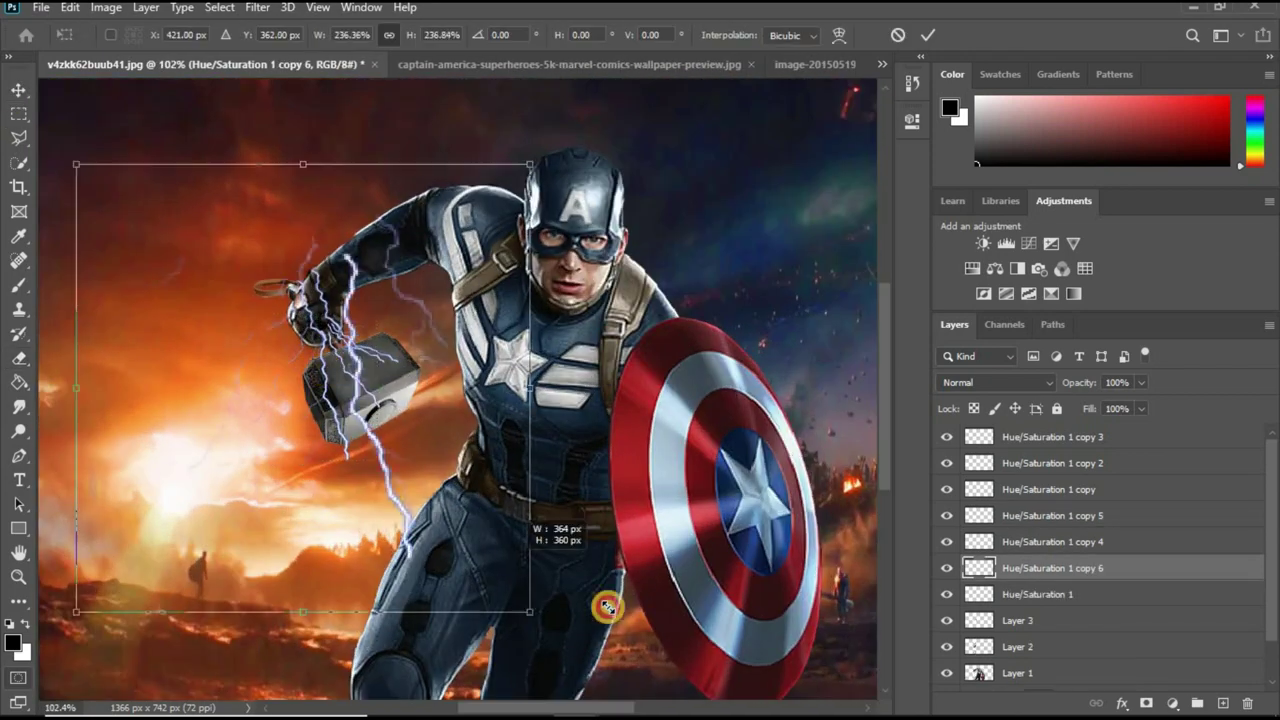
pyautogui.scroll(-2, 606, 606)
pyautogui.moveTo(129, 206); pyautogui.dragTo(256, 160)
pyautogui.press('Return')
# Erase the bolt's extras, dismiss the error message, and add an empty Layer 4 on top.
pyautogui.rightClick(18, 357)
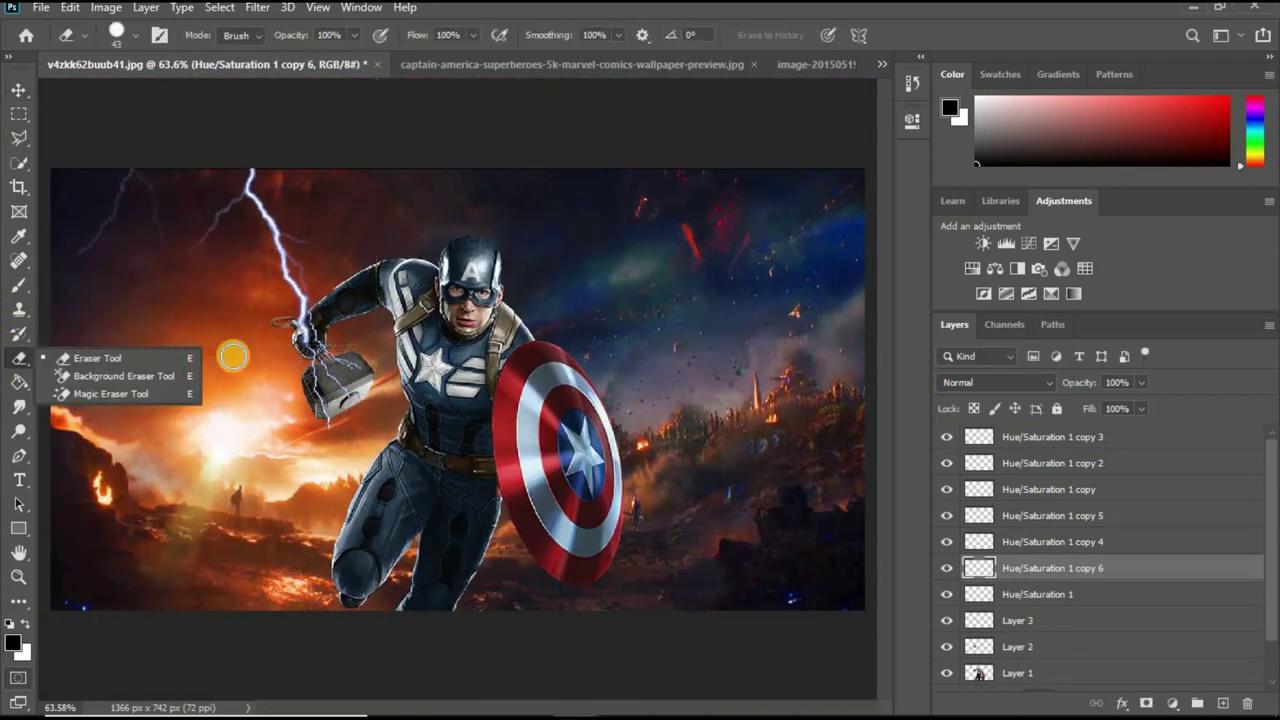
pyautogui.click(90, 357)
pyautogui.scroll(3, 344, 300)
pyautogui.click(614, 294)
pyautogui.scroll(-3, 344, 277)
pyautogui.scroll(3, 344, 277)
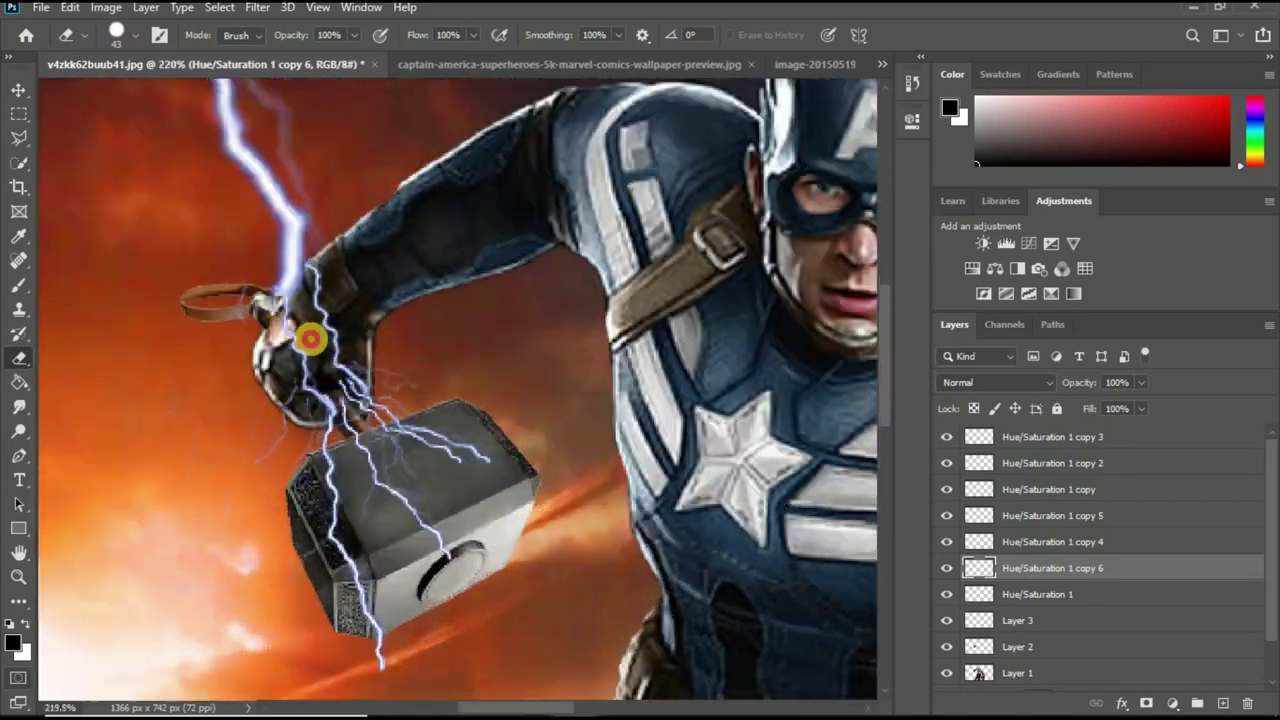
pyautogui.scroll(-2, 306, 334)
pyautogui.scroll(-3, 300, 294)
pyautogui.scroll(3, 300, 294)
pyautogui.scroll(-1, 405, 329)
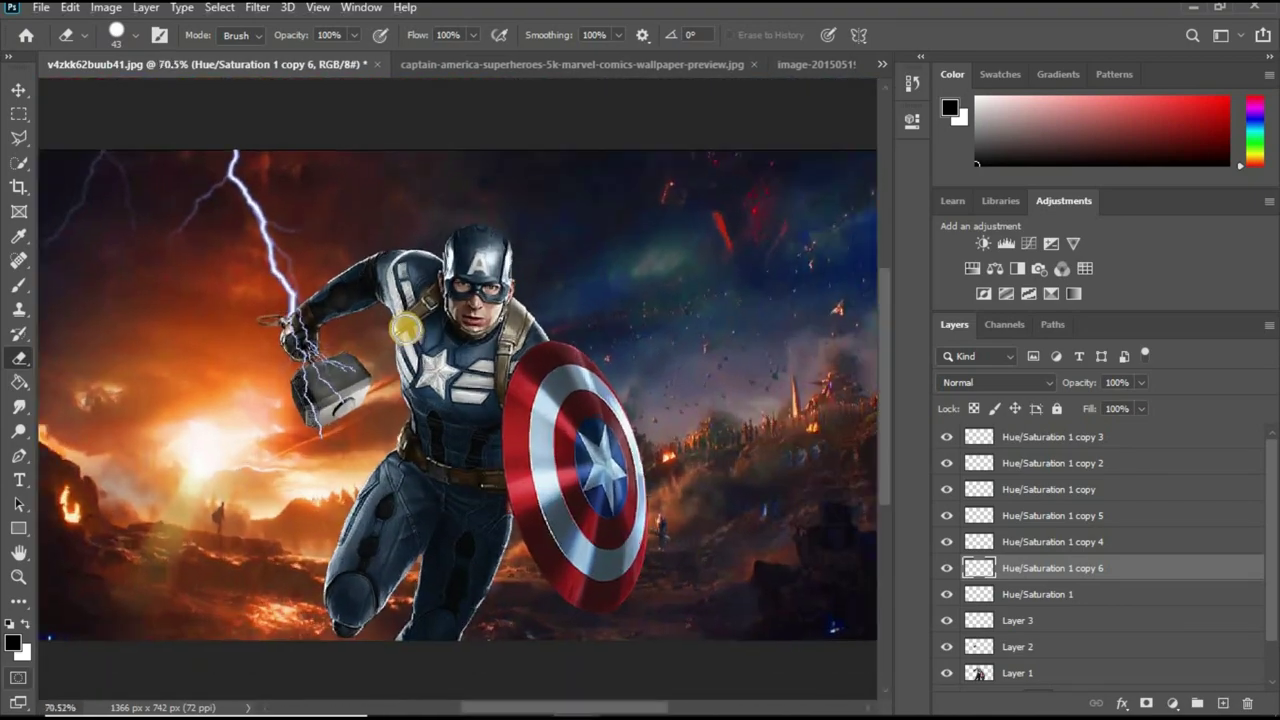
pyautogui.click(1143, 437)
pyautogui.click(1222, 703)
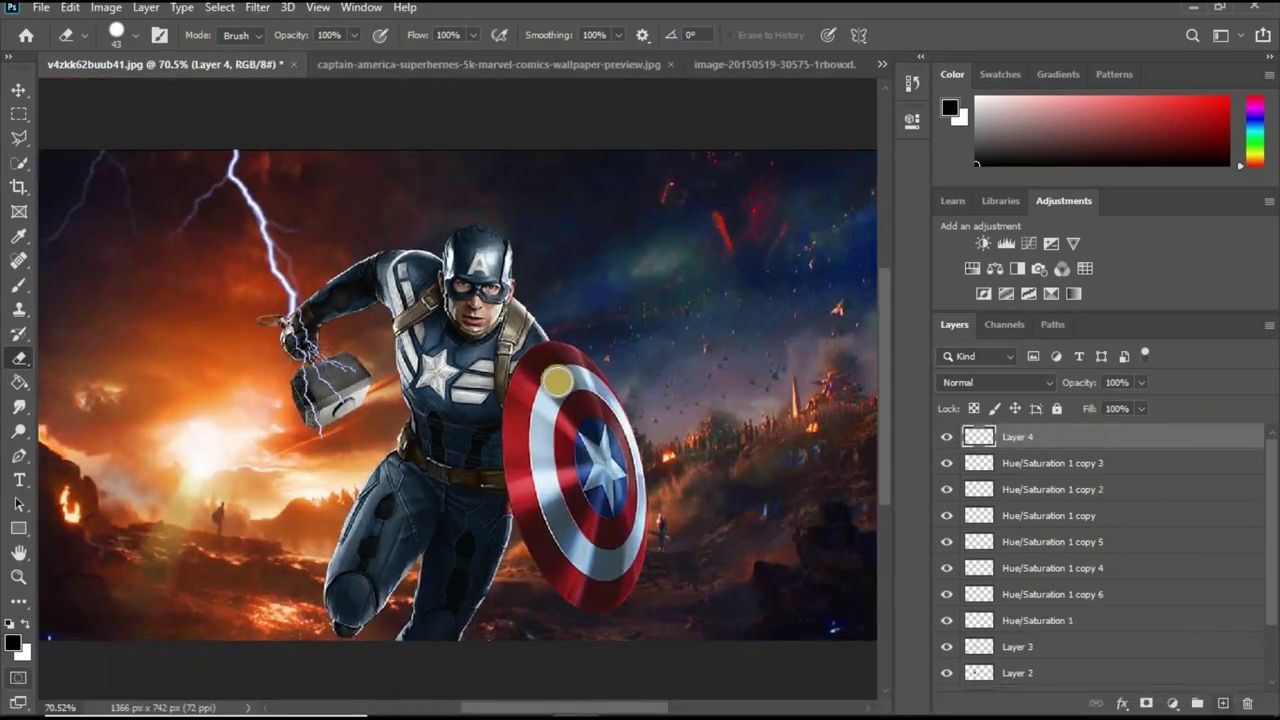
# Add a Hue/Saturation layer colorized blue with Hue 201 and Saturation 100.
pyautogui.click(18, 650)
pyautogui.click(817, 117)
pyautogui.click(1017, 268)
pyautogui.click(734, 347)
pyautogui.moveTo(696, 285); pyautogui.dragTo(731, 285)
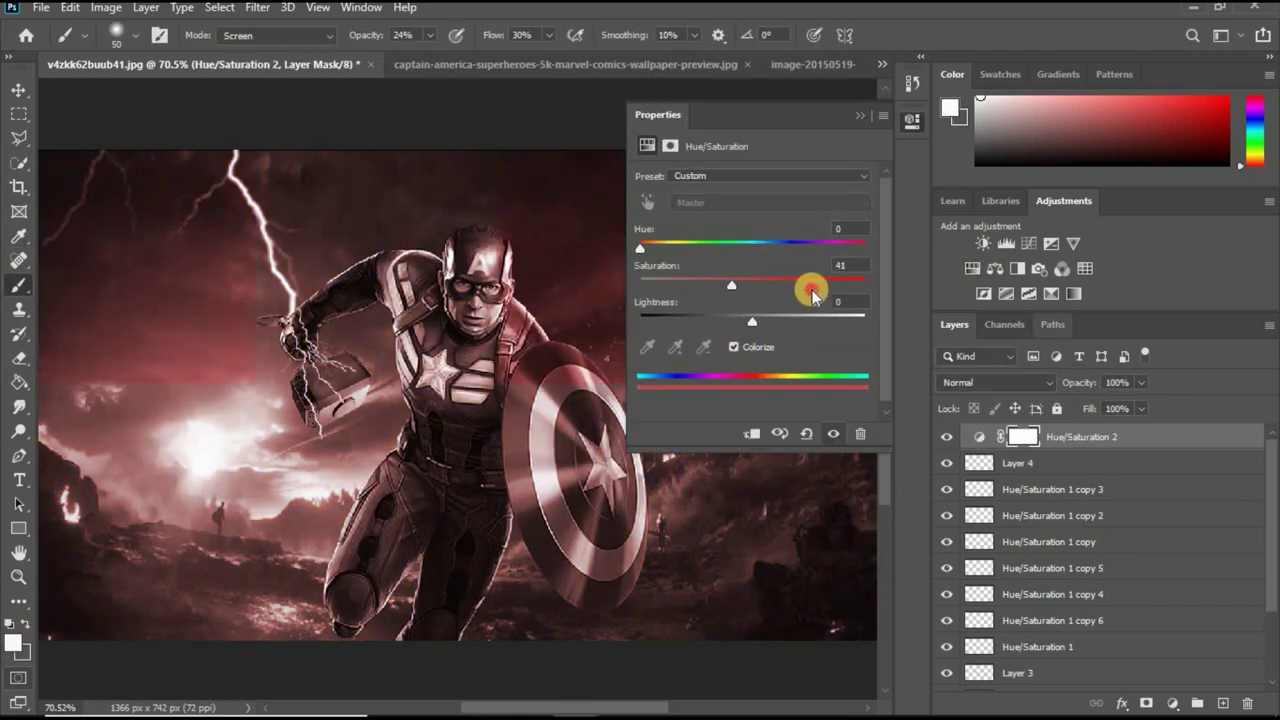
pyautogui.moveTo(813, 293); pyautogui.dragTo(868, 285)
pyautogui.moveTo(640, 248); pyautogui.dragTo(766, 248)
pyautogui.click(297, 274)
# Invert the Hue/Saturation 2 mask to black so the blue tint is hidden.
pyautogui.hotkey('ctrl', 'i')
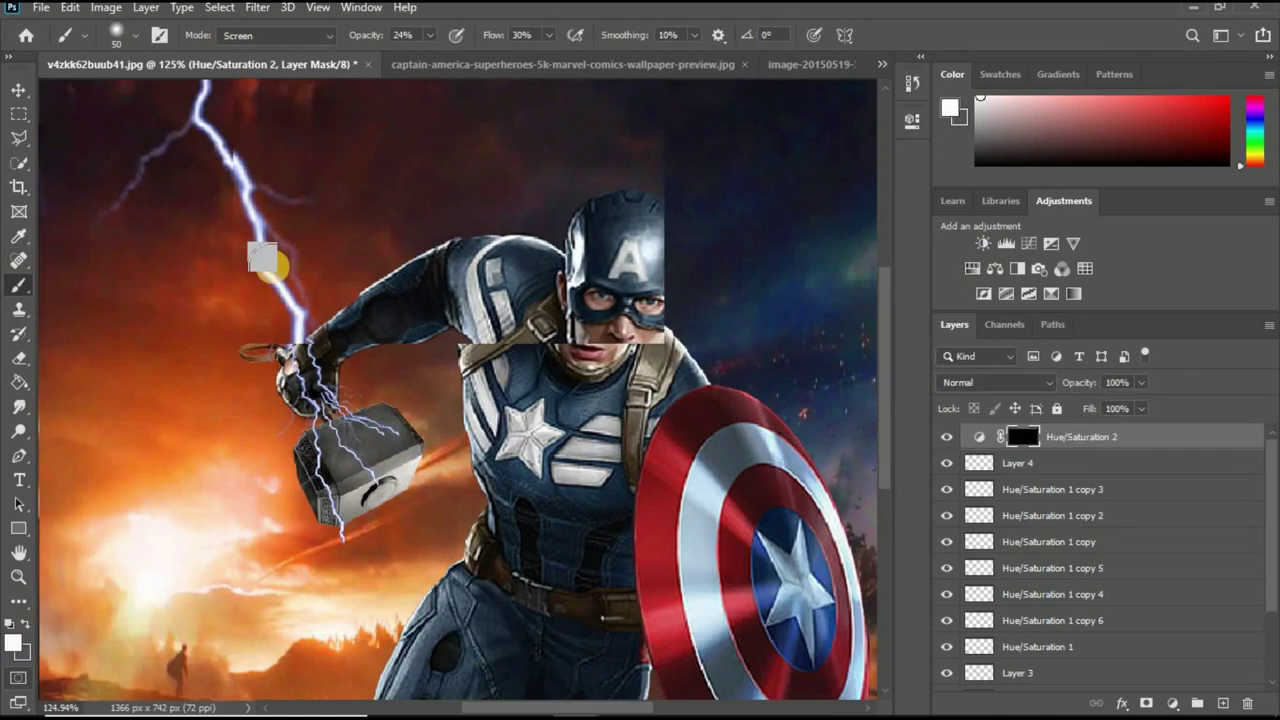
pyautogui.scroll(2, 297, 274)
pyautogui.scroll(3, 313, 327)
pyautogui.scroll(-3, 347, 463)
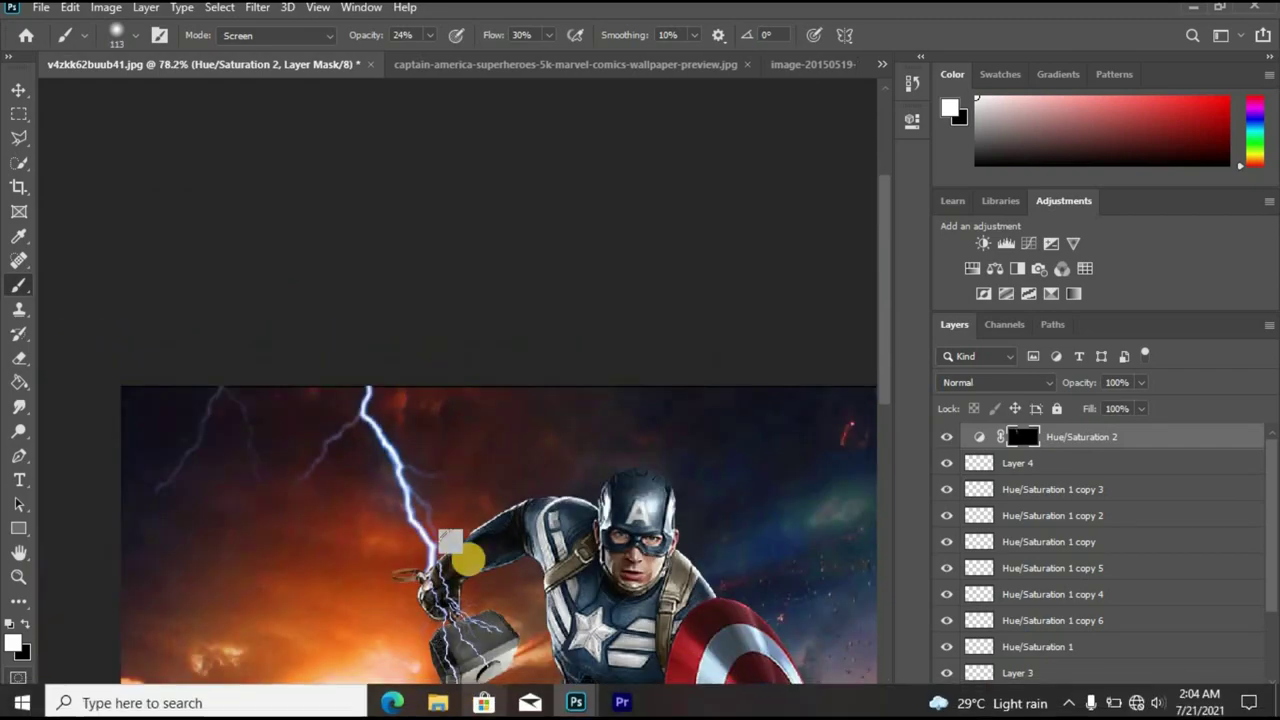
pyautogui.scroll(2, 463, 560)
pyautogui.scroll(3, 409, 523)
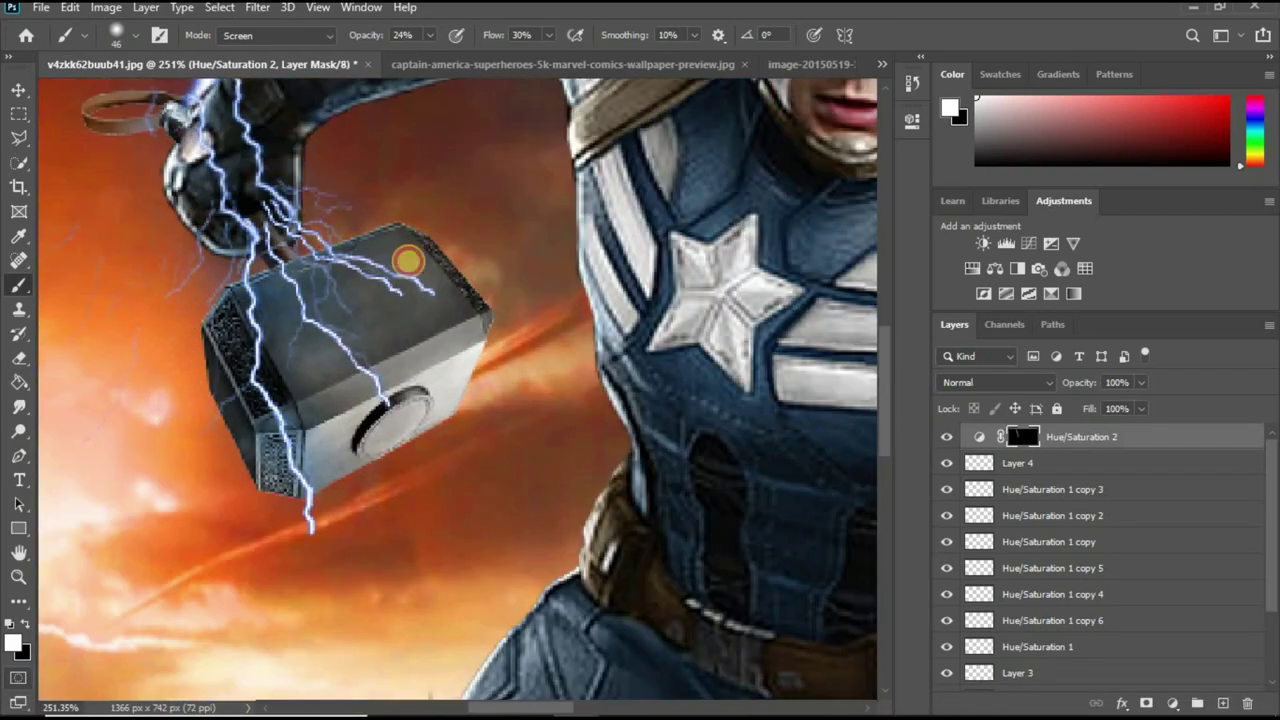
pyautogui.scroll(-2, 407, 262)
pyautogui.scroll(-2, 234, 191)
pyautogui.scroll(2, 191, 208)
pyautogui.scroll(2, 274, 248)
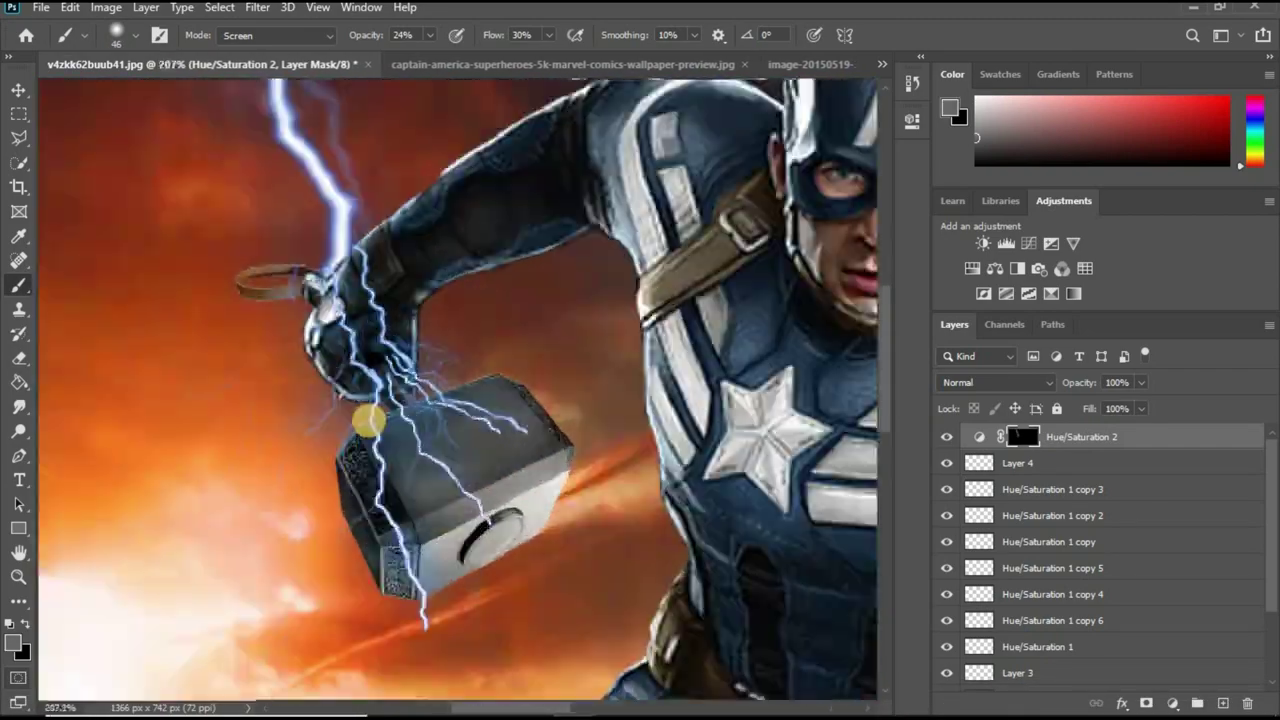
pyautogui.scroll(-2, 368, 422)
pyautogui.scroll(1, 557, 486)
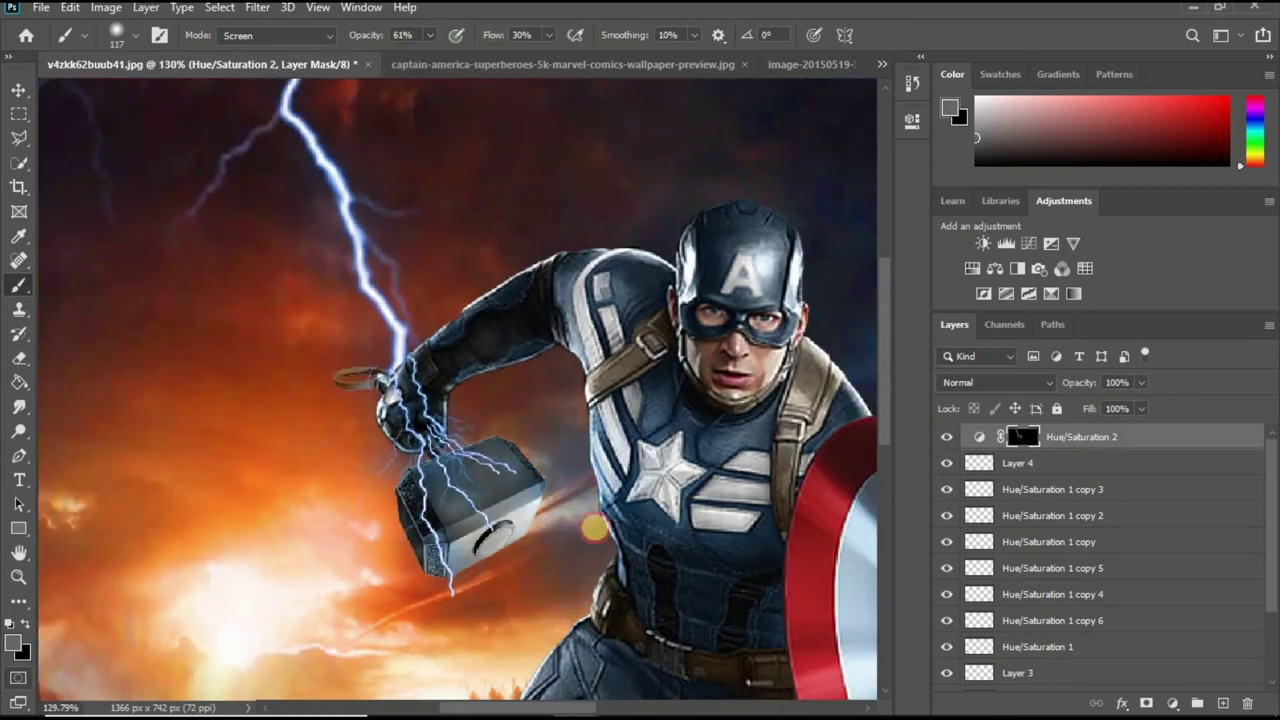
pyautogui.scroll(3, 594, 527)
pyautogui.scroll(-1, 449, 423)
# Paint the blue tint back over the lightning and hammer, then bring up the sparks image.
pyautogui.click(19, 359)
pyautogui.scroll(2, 527, 336)
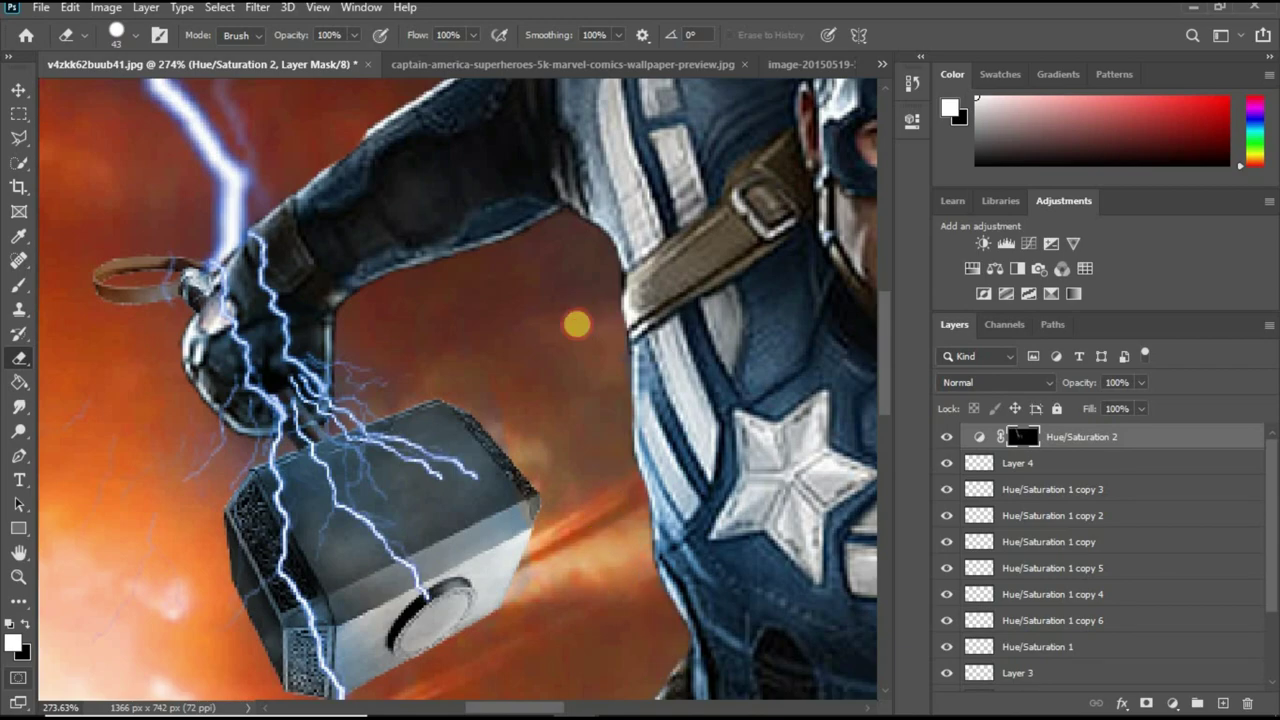
pyautogui.scroll(-3, 576, 323)
pyautogui.scroll(-1, 576, 323)
pyautogui.hotkey('ctrl', 'shift', 'Tab')
# Float the sparks image and drag it into the Captain America composite as Layer 5.
pyautogui.moveTo(840, 63); pyautogui.dragTo(648, 172)
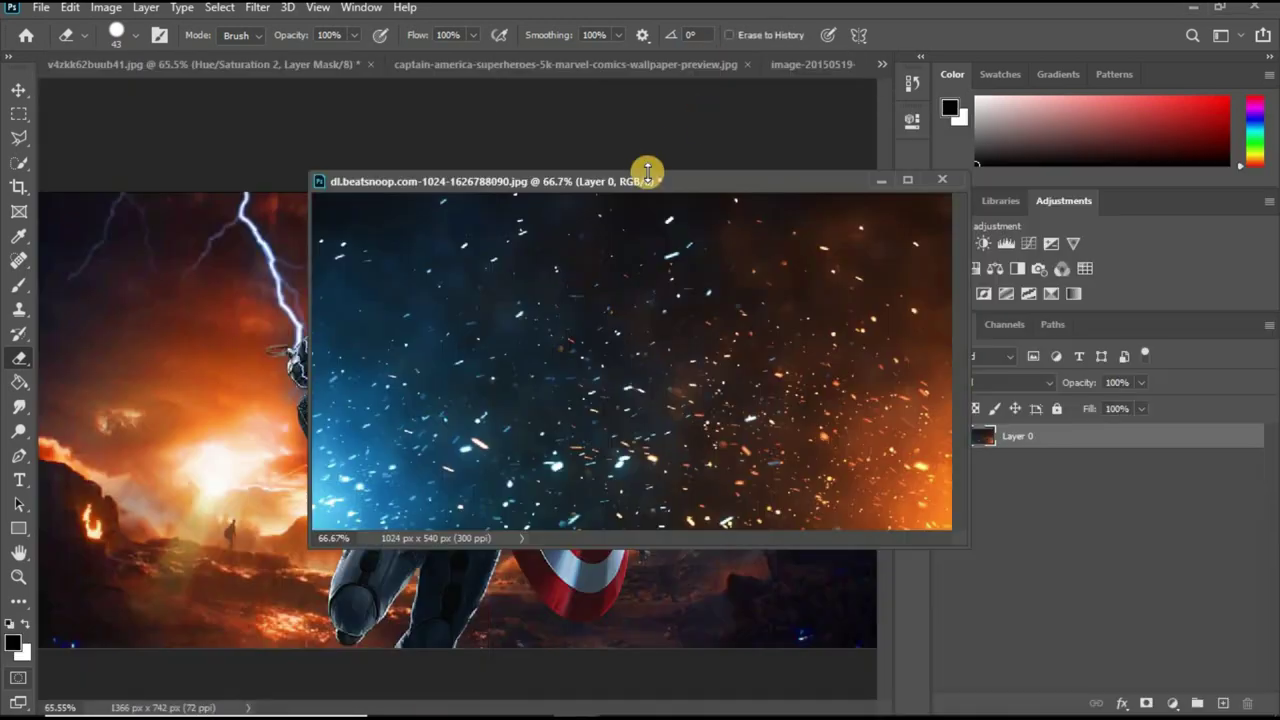
pyautogui.press('v')
pyautogui.moveTo(600, 350); pyautogui.dragTo(300, 350)
pyautogui.click(1063, 132)
pyautogui.scroll(-2, 388, 403)
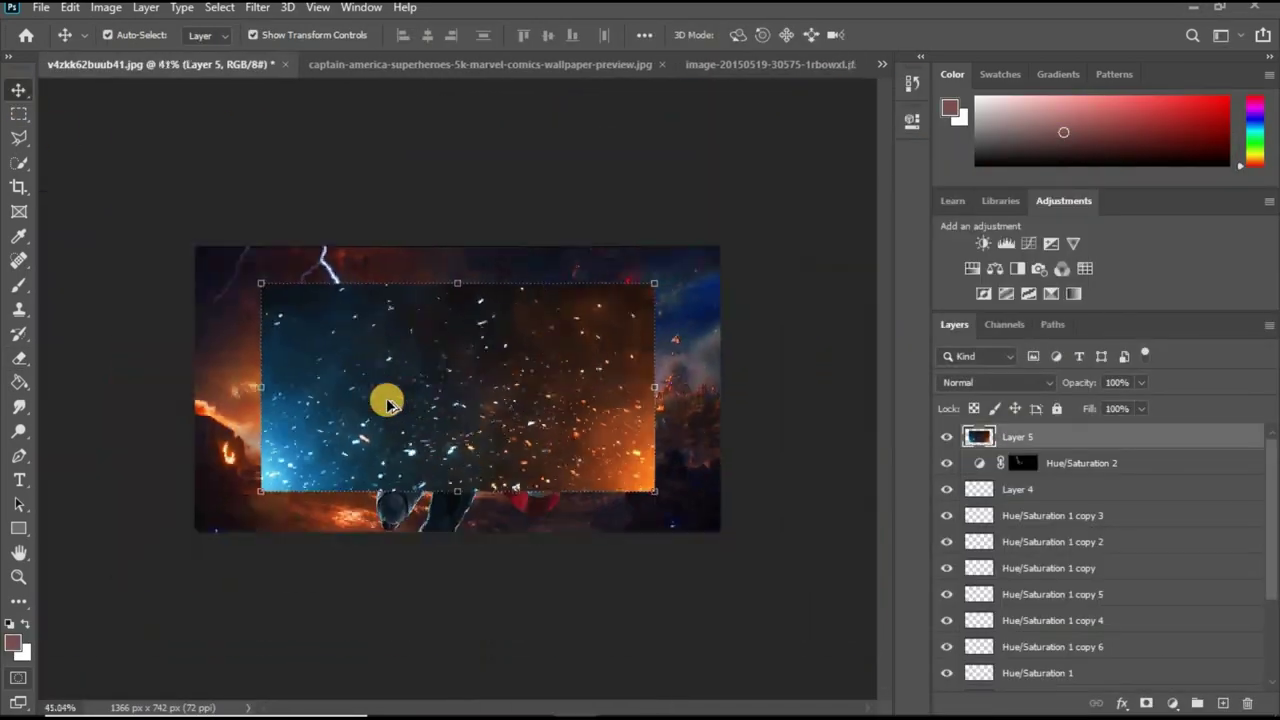
# Scale and reposition the sparks layer so it fills the canvas.
pyautogui.moveTo(654, 491); pyautogui.dragTo(677, 506)
pyautogui.moveTo(600, 430); pyautogui.dragTo(586, 466)
pyautogui.moveTo(206, 394); pyautogui.dragTo(200, 394)
pyautogui.moveTo(709, 400); pyautogui.dragTo(721, 400)
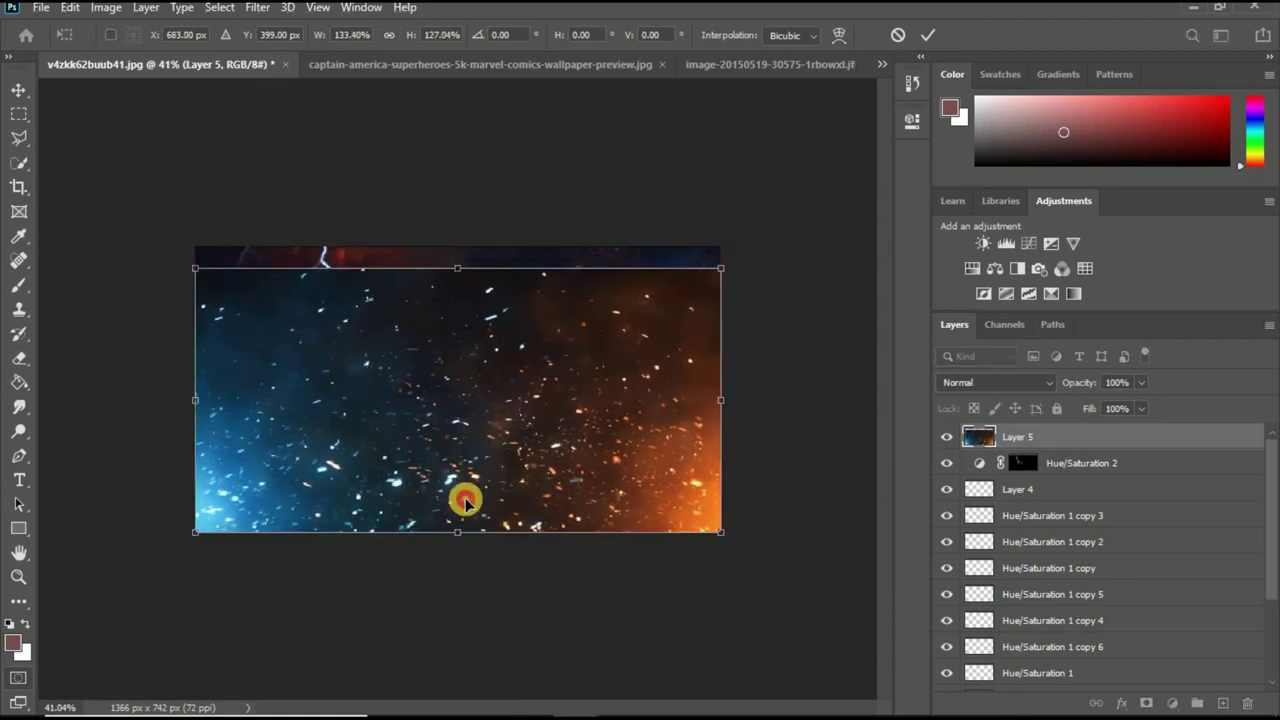
pyautogui.moveTo(465, 502); pyautogui.dragTo(460, 535)
# Set the sparks layer to an additive blend mode so it glows over the scene.
pyautogui.click(990, 382)
pyautogui.click(980, 405)
pyautogui.click(986, 382)
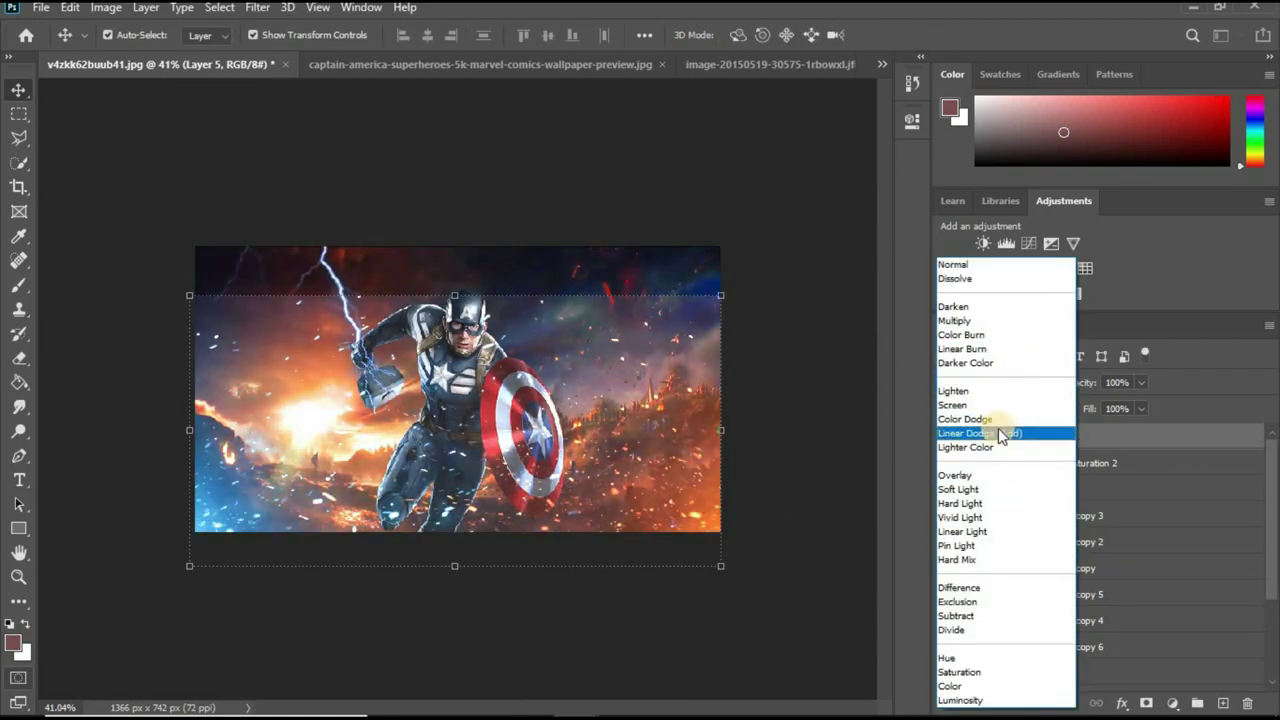
pyautogui.click(998, 433)
pyautogui.click(990, 382)
pyautogui.click(308, 384)
pyautogui.scroll(5, 213, 398)
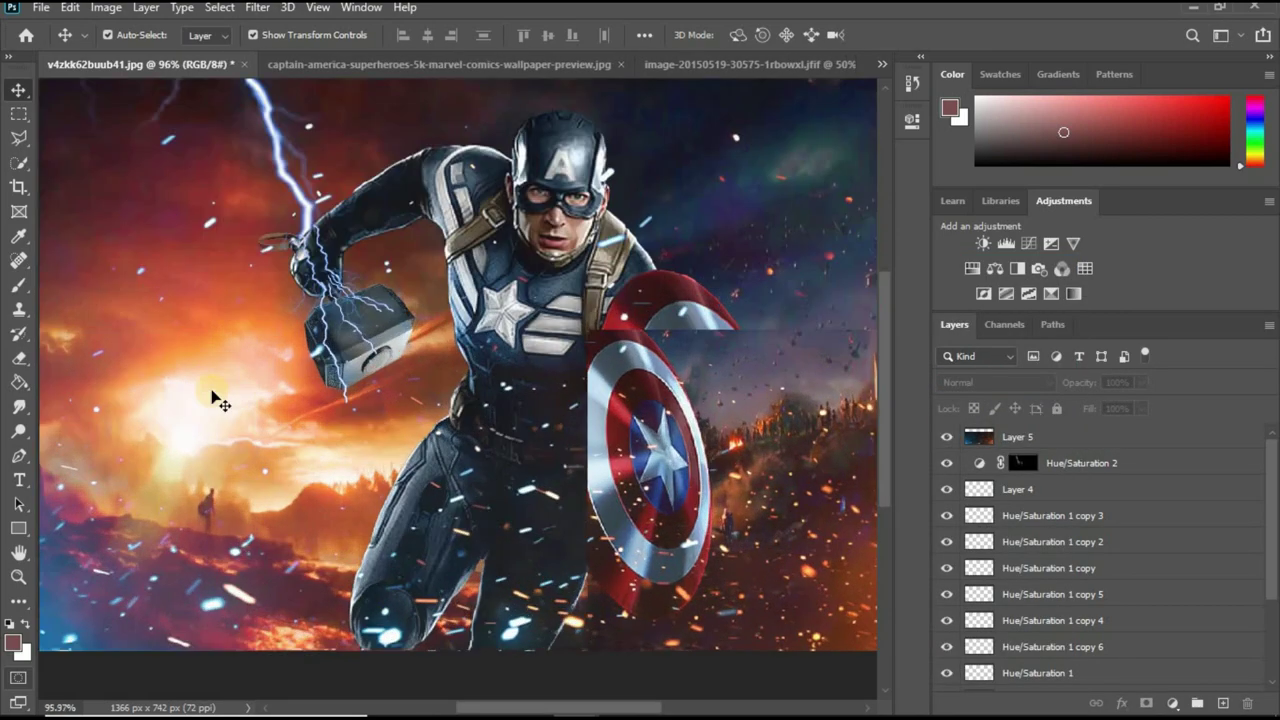
pyautogui.click(1085, 495)
# Add Hue/Saturation 3 clipped to Captain America, colorized at Hue 198, Saturation 100.
pyautogui.click(972, 268)
pyautogui.click(734, 346)
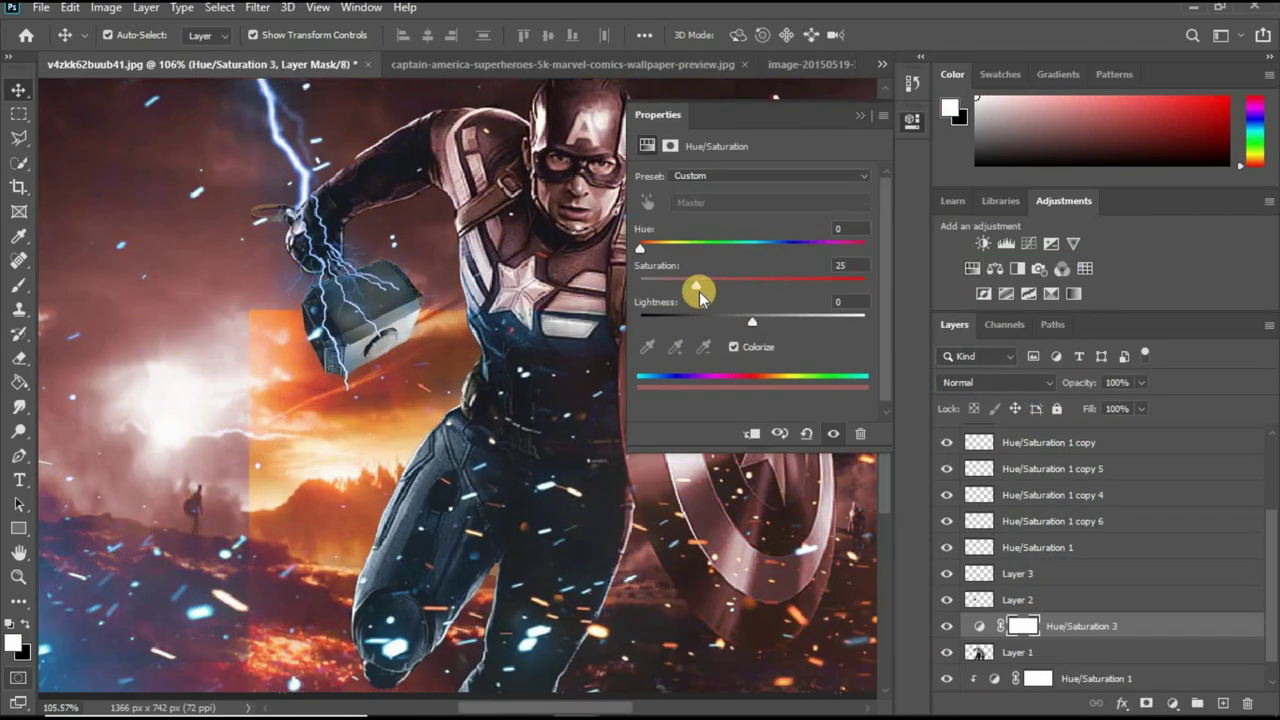
pyautogui.moveTo(697, 286); pyautogui.dragTo(865, 285)
pyautogui.keyDown('alt'); pyautogui.click(1137, 634); pyautogui.keyUp('alt')
pyautogui.moveTo(649, 249)
pyautogui.mouseDown()
pyautogui.moveTo(777, 242)
pyautogui.moveTo(760, 242)
pyautogui.mouseUp()
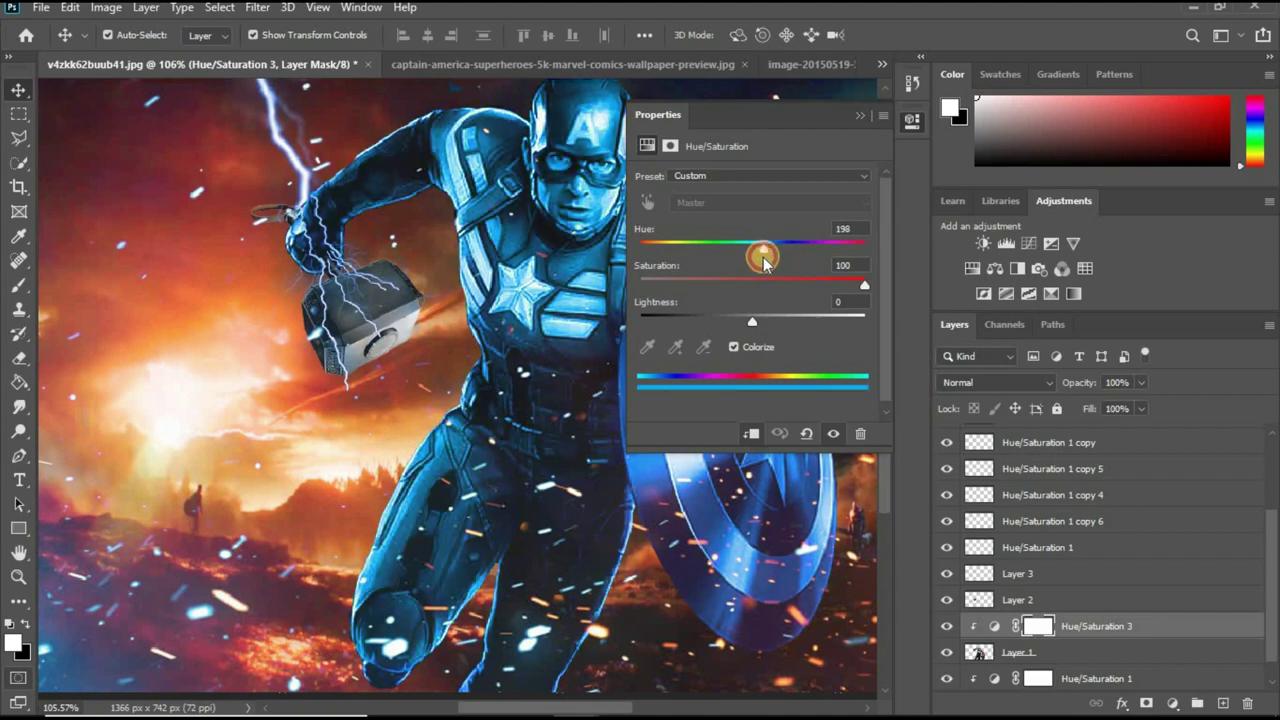
pyautogui.click(860, 115)
# Invert its mask and brush faint blue highlights back onto Captain America.
pyautogui.hotkey('ctrl', 'i')
pyautogui.scroll(2, 862, 120)
pyautogui.rightClick(18, 284)
pyautogui.click(18, 357)
pyautogui.press('x')
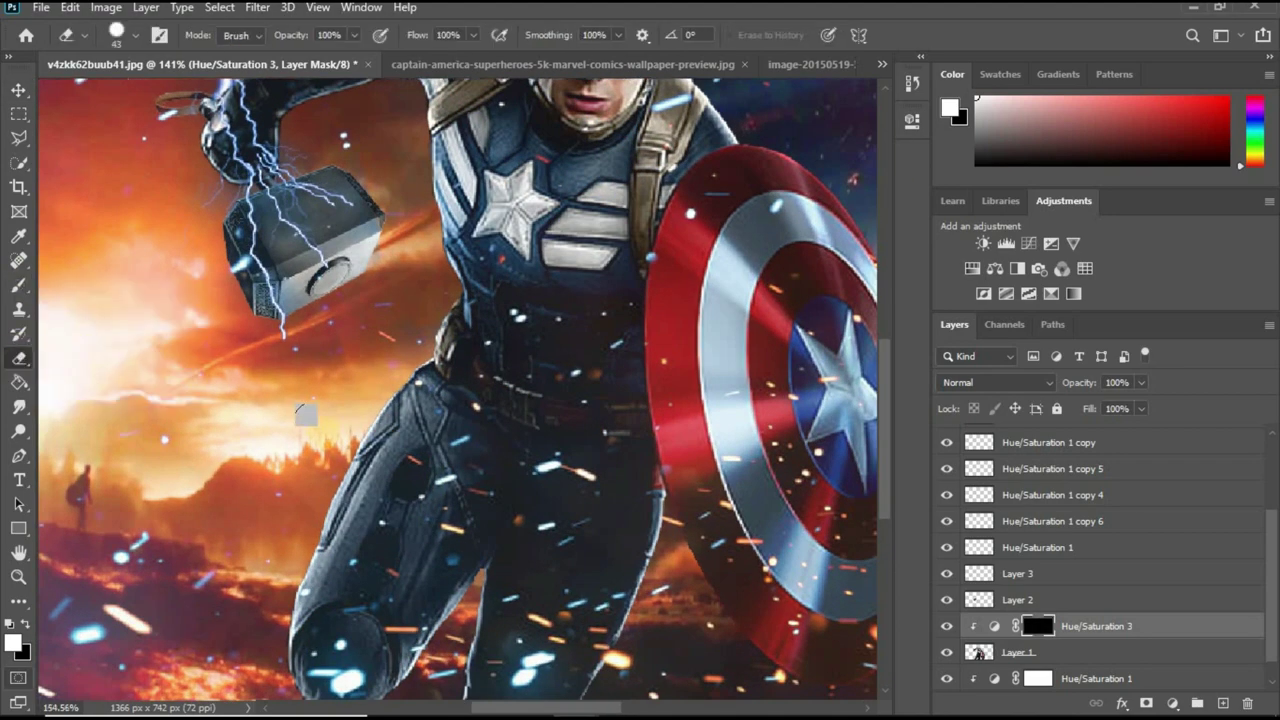
pyautogui.scroll(5, 440, 378)
pyautogui.scroll(-2, 365, 497)
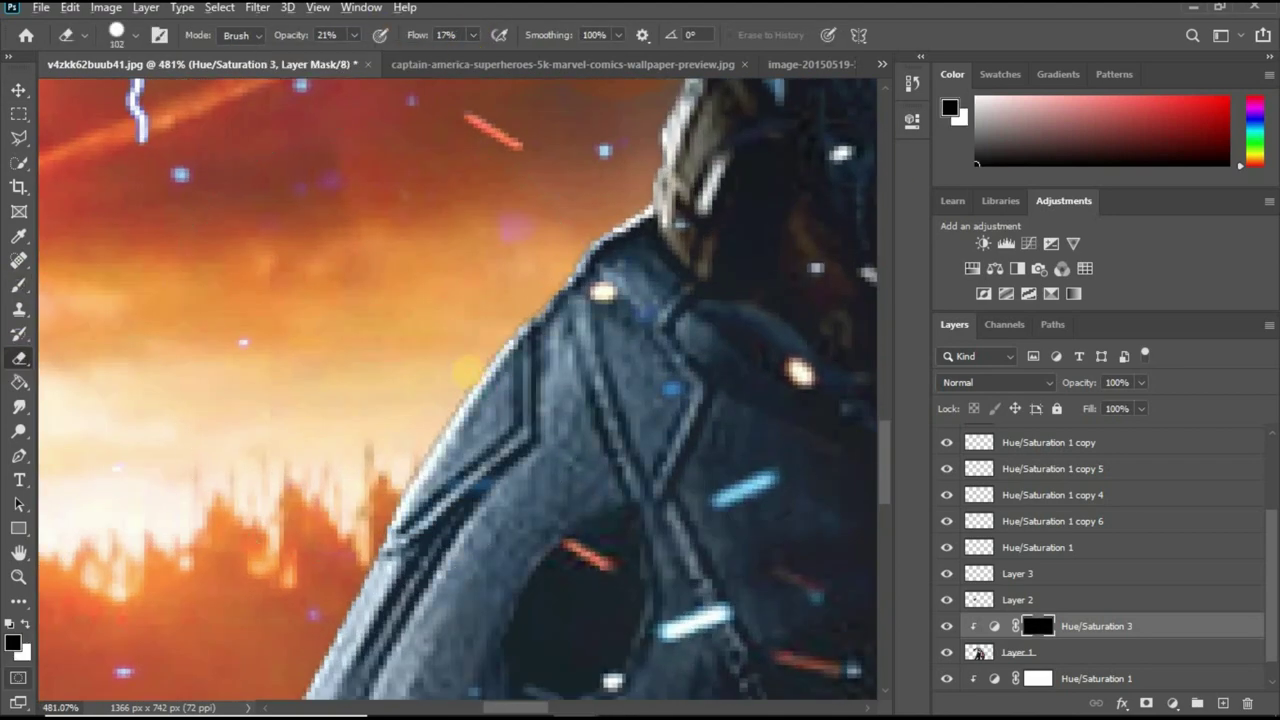
pyautogui.scroll(-2, 365, 497)
pyautogui.scroll(-1, 362, 526)
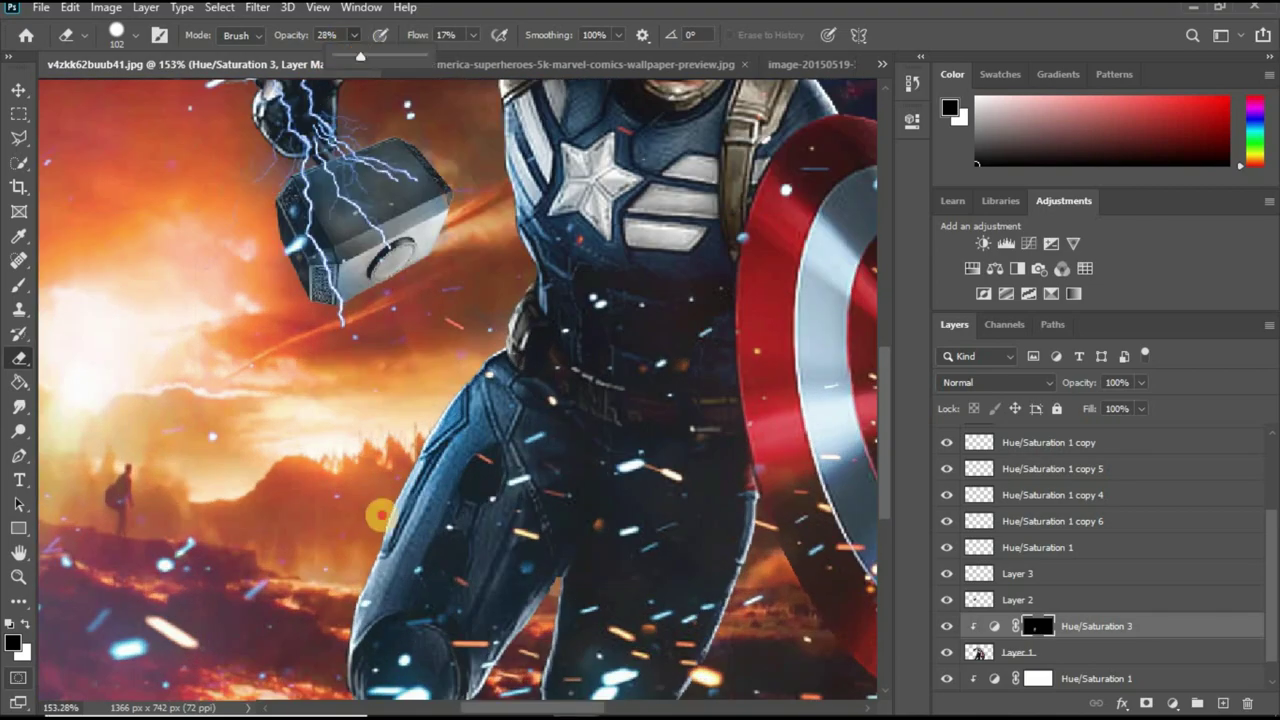
pyautogui.scroll(-1, 380, 515)
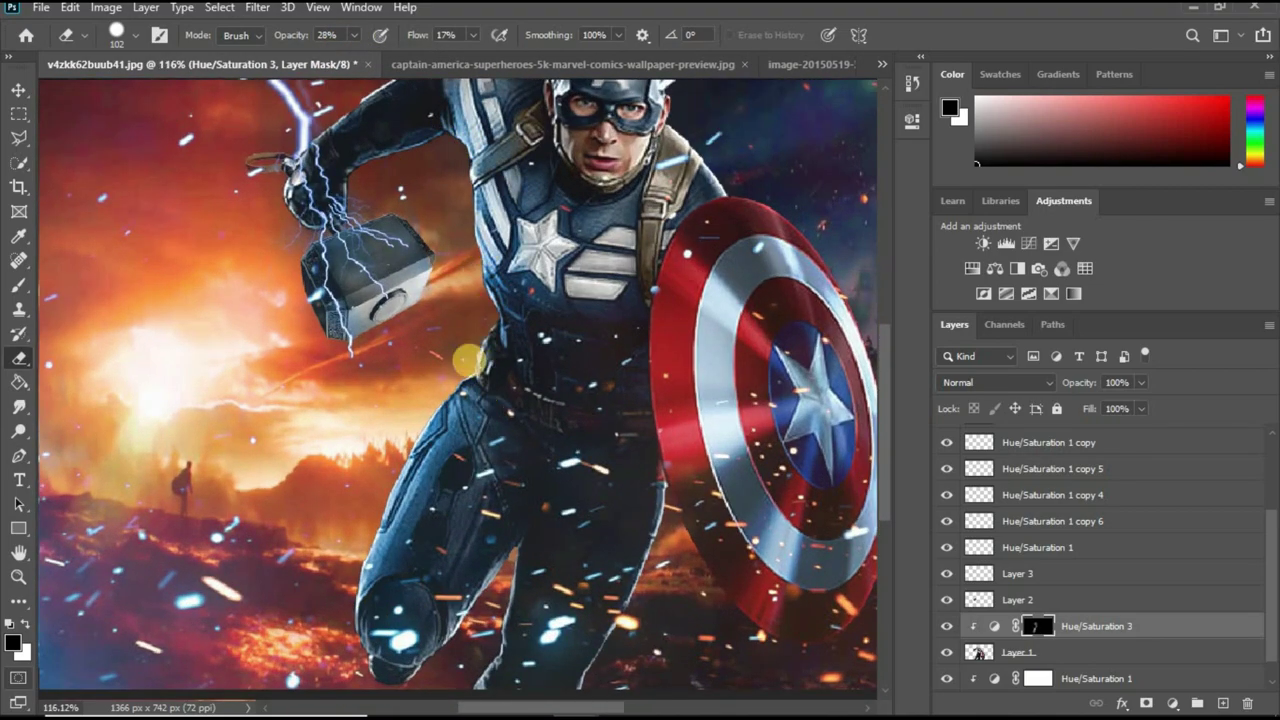
pyautogui.scroll(-1, 467, 360)
pyautogui.scroll(-2, 366, 331)
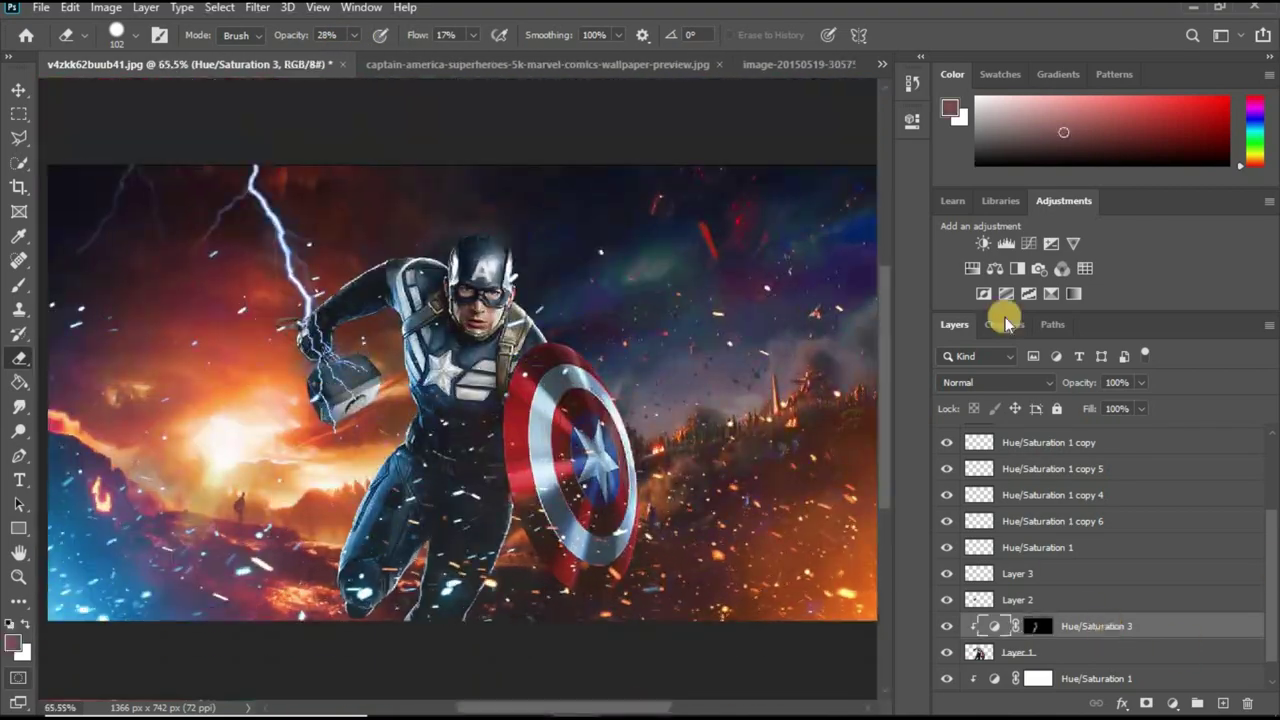
# Add Hue/Saturation 4 colorized orange (Hue 23, Saturation 100) with an inverted mask.
pyautogui.click(972, 268)
pyautogui.click(733, 347)
pyautogui.moveTo(777, 286); pyautogui.dragTo(865, 286)
pyautogui.moveTo(640, 243); pyautogui.dragTo(652, 250)
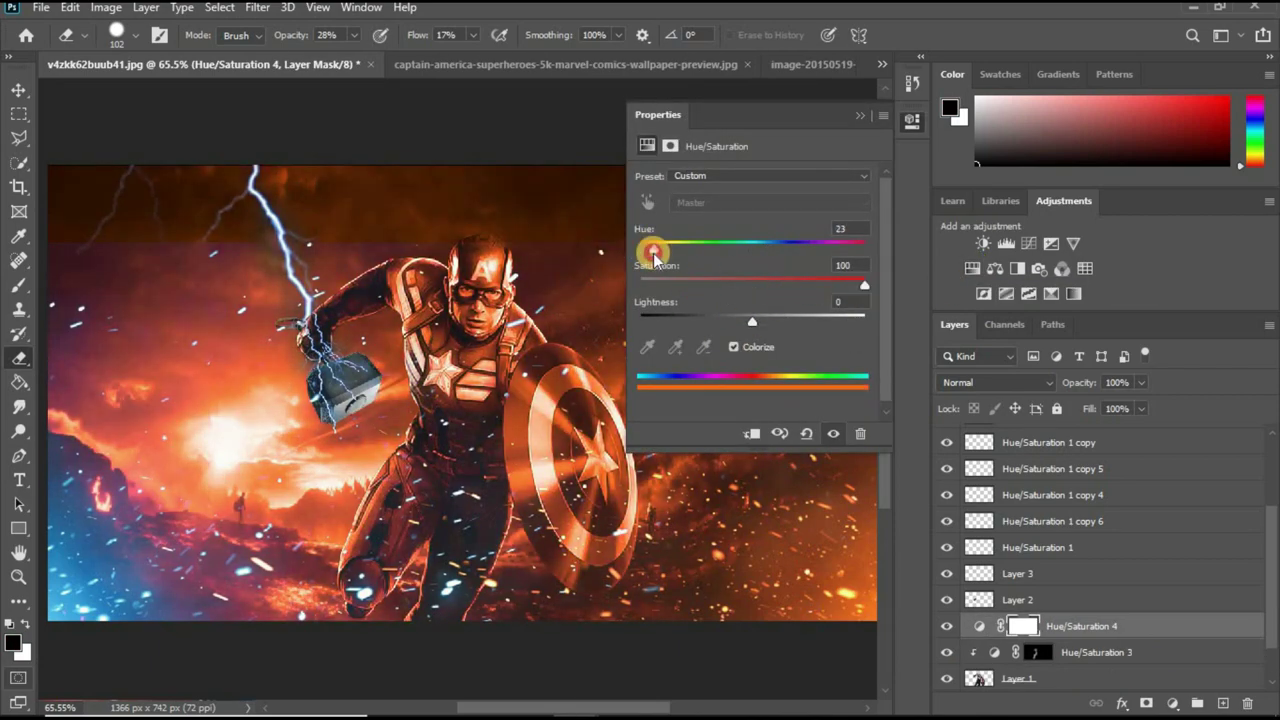
pyautogui.click(860, 115)
pyautogui.hotkey('ctrl', 'i')
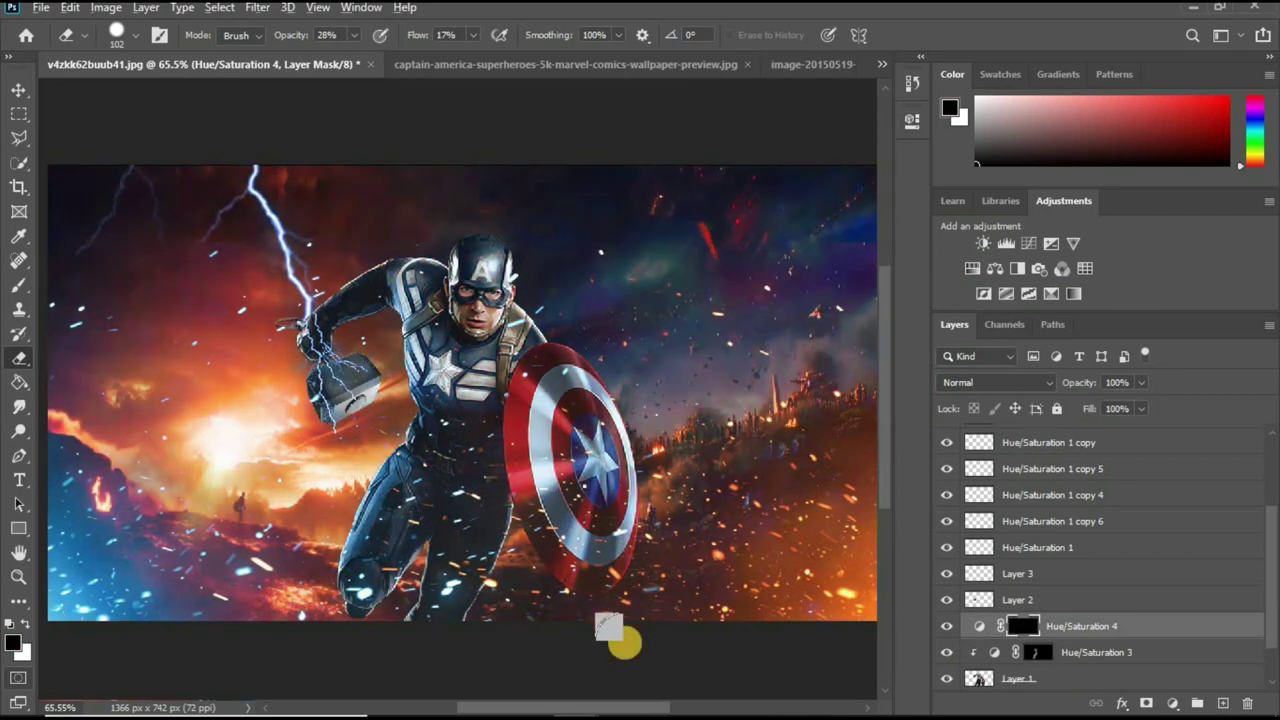
# Zoom in on Captain America's eyes and target the Hue/Saturation 3 mask for painting.
pyautogui.scroll(5, 442, 436)
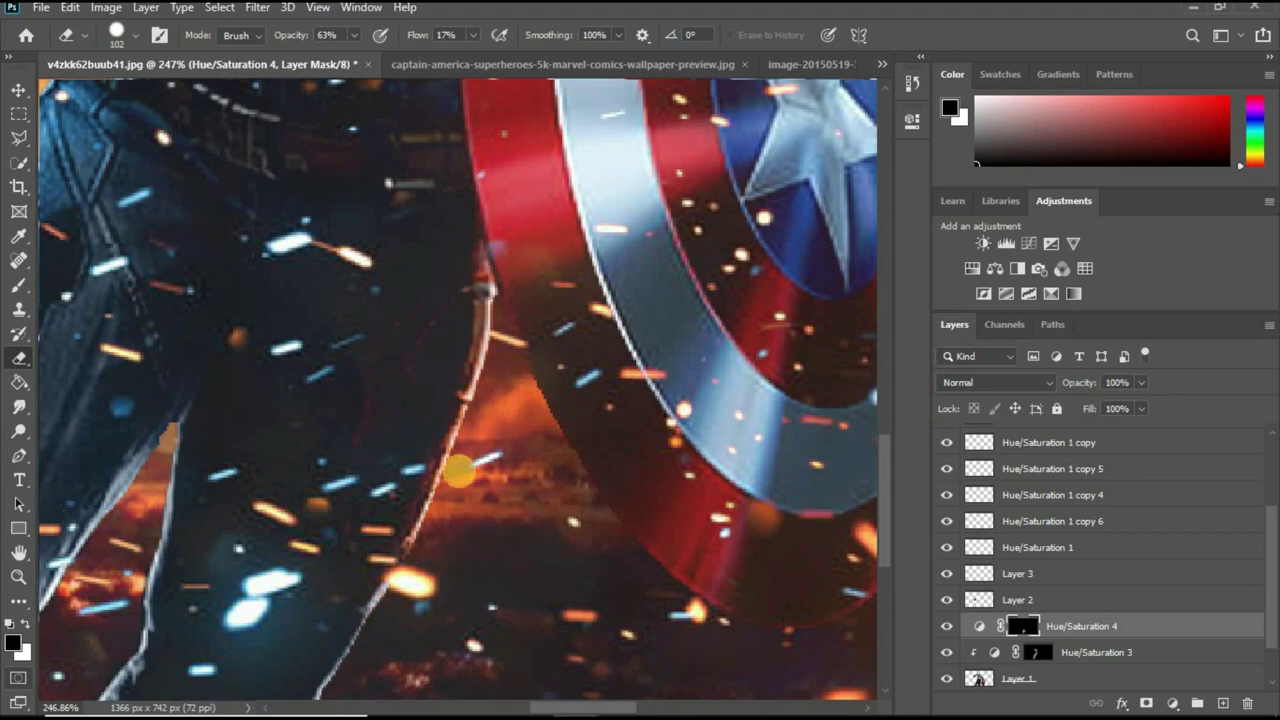
pyautogui.scroll(-3, 457, 472)
pyautogui.scroll(2, 530, 302)
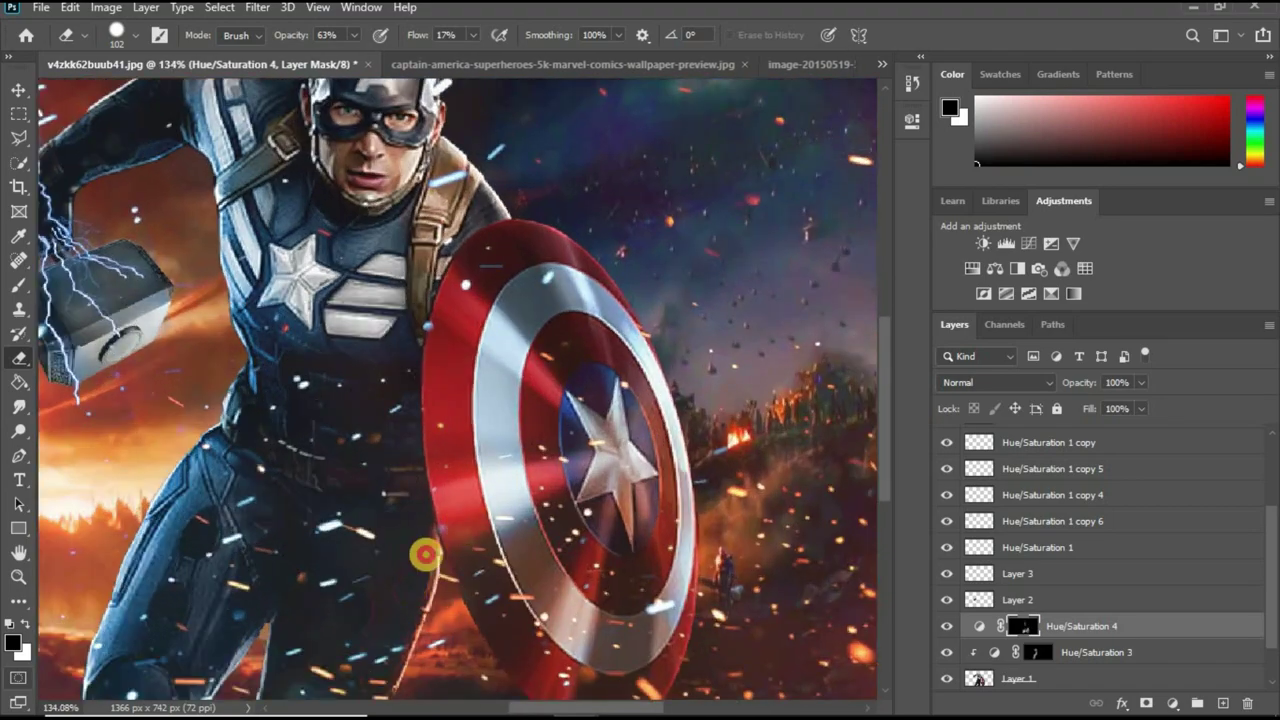
pyautogui.scroll(2, 423, 549)
pyautogui.hotkey('alt', '[')
pyautogui.scroll(-5, 327, 500)
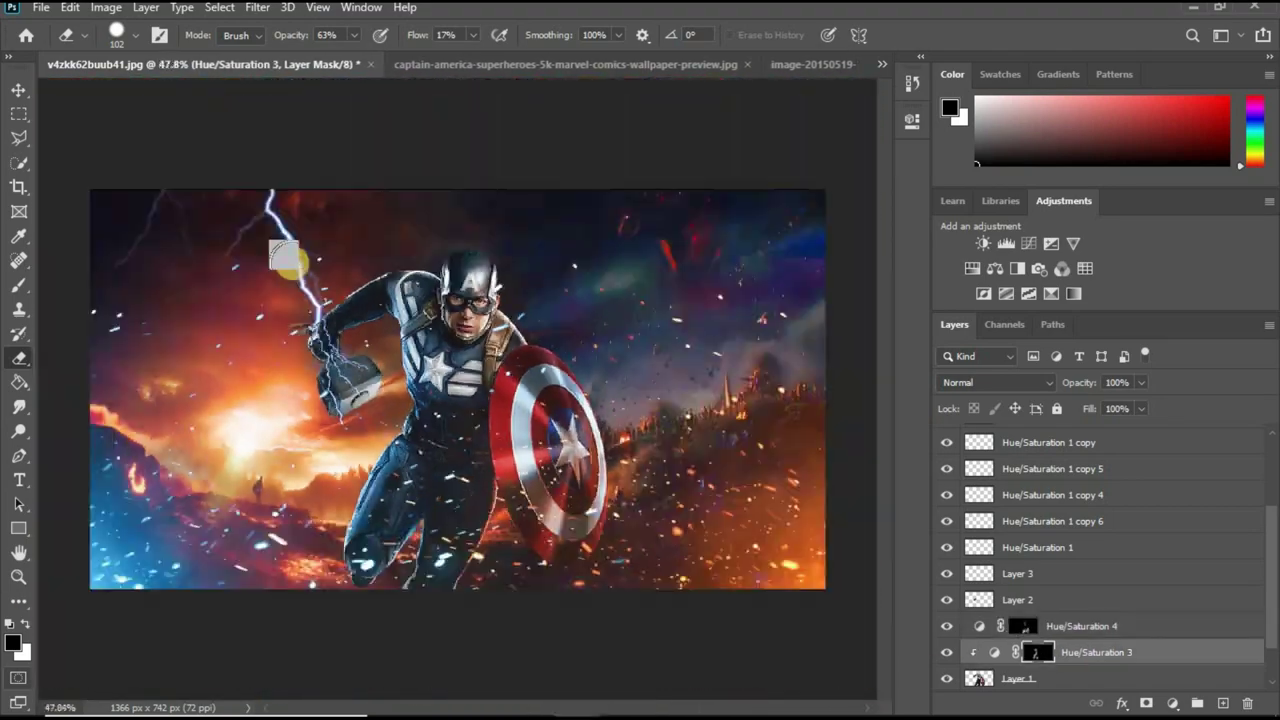
pyautogui.scroll(1, 327, 500)
pyautogui.click(18, 90)
pyautogui.click(20, 362)
pyautogui.scroll(1, 360, 329)
pyautogui.scroll(4, 360, 329)
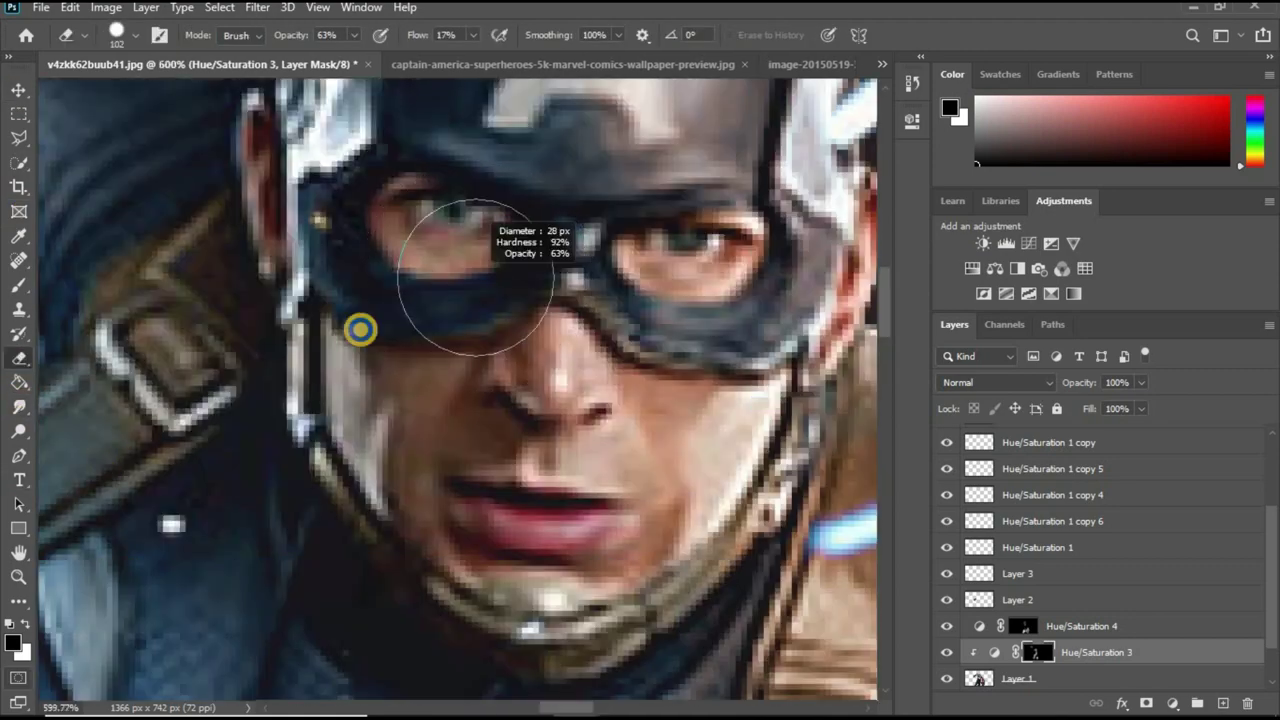
pyautogui.scroll(2, 451, 240)
pyautogui.scroll(2, 677, 282)
pyautogui.scroll(3, 685, 291)
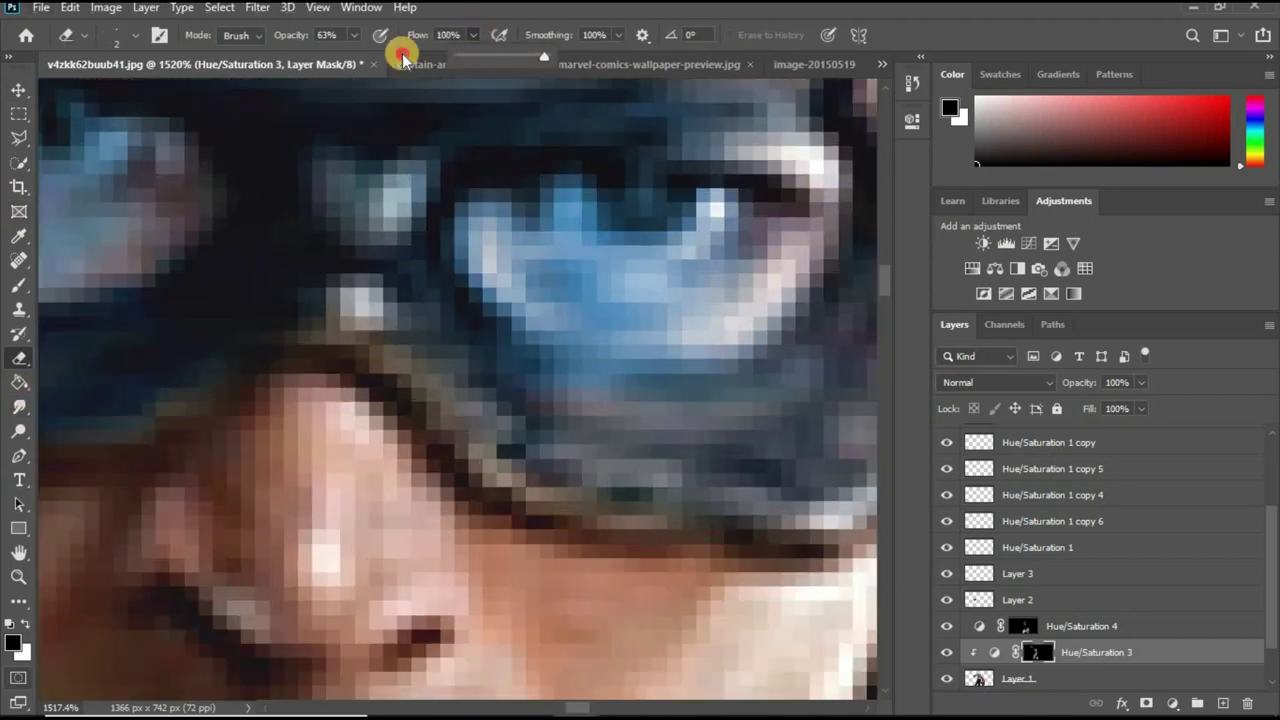
pyautogui.scroll(-5, 648, 258)
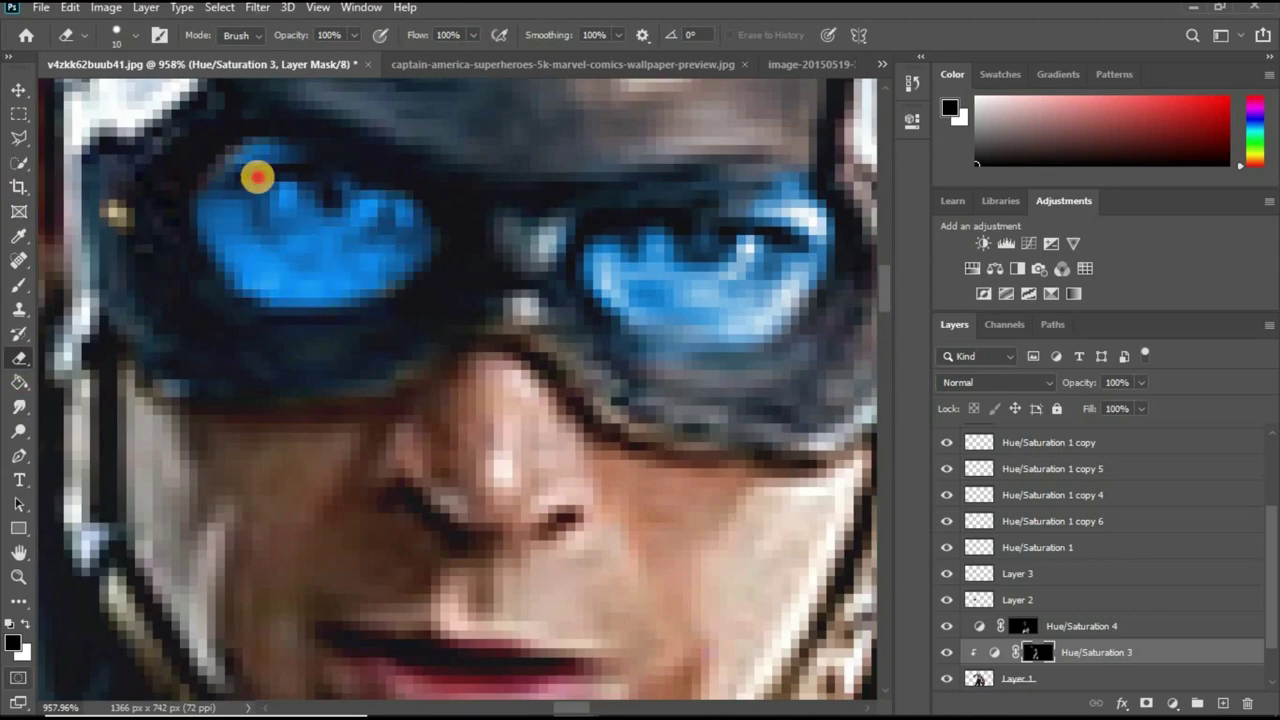
# Paint the goggle lenses glowing blue at 45% eraser opacity.
pyautogui.moveTo(357, 51)
pyautogui.mouseDown()
pyautogui.moveTo(464, 59)
pyautogui.moveTo(392, 56)
pyautogui.mouseUp()
pyautogui.scroll(-2, 314, 214)
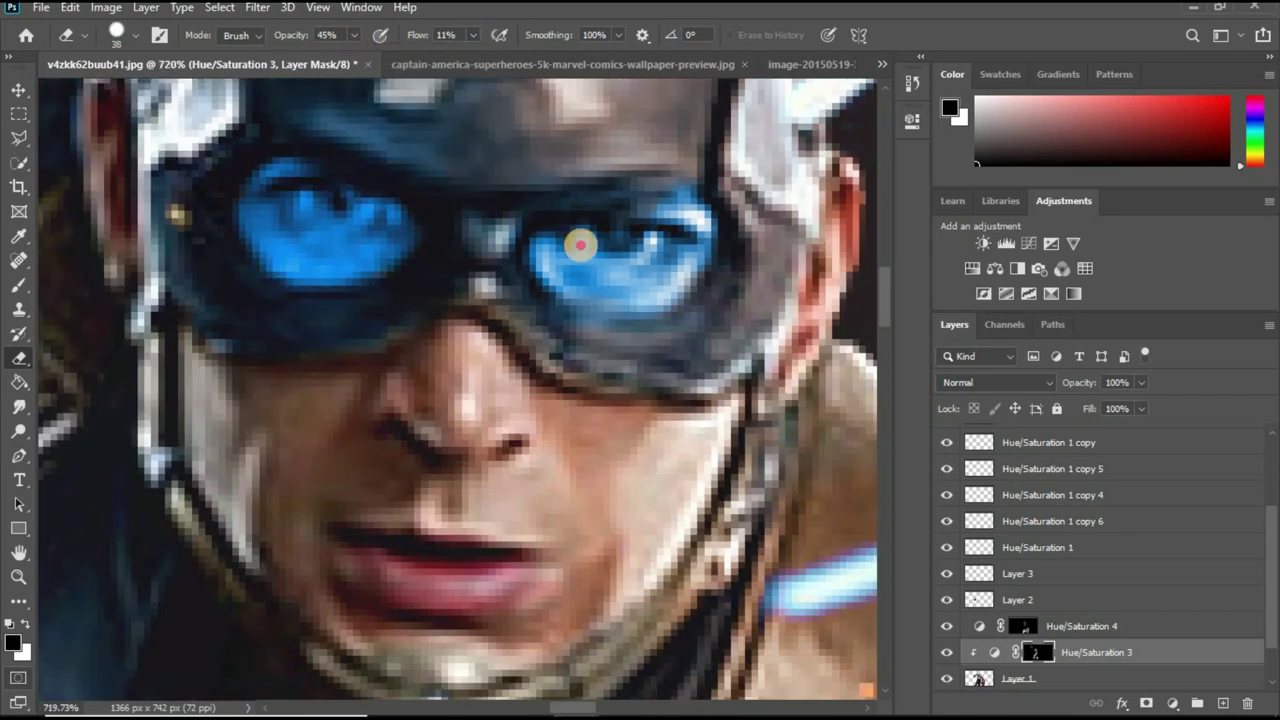
pyautogui.scroll(-8, 672, 306)
pyautogui.click(18, 90)
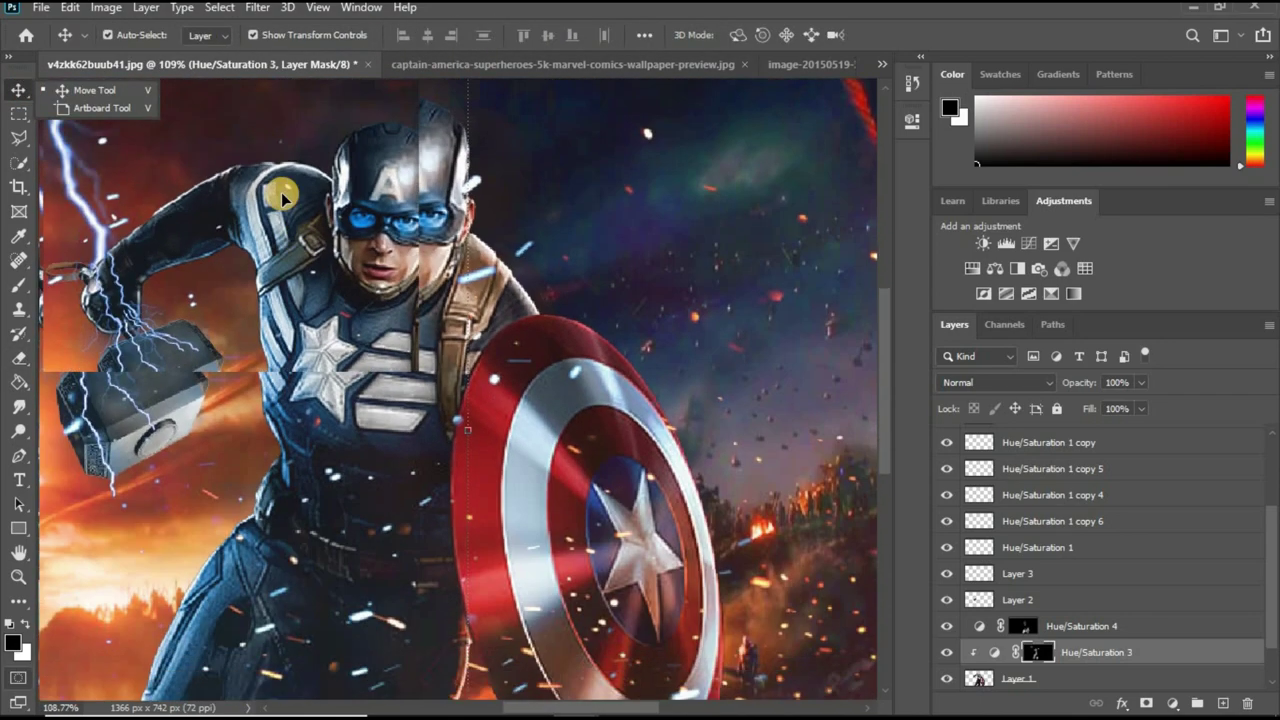
pyautogui.click(257, 7)
# Merge all layers into a single Layer 5.
pyautogui.scroll(-2, 1090, 533)
pyautogui.click(1100, 678)
pyautogui.scroll(3, 1080, 560)
pyautogui.keyDown('shift'); pyautogui.click(1074, 437); pyautogui.keyUp('shift')
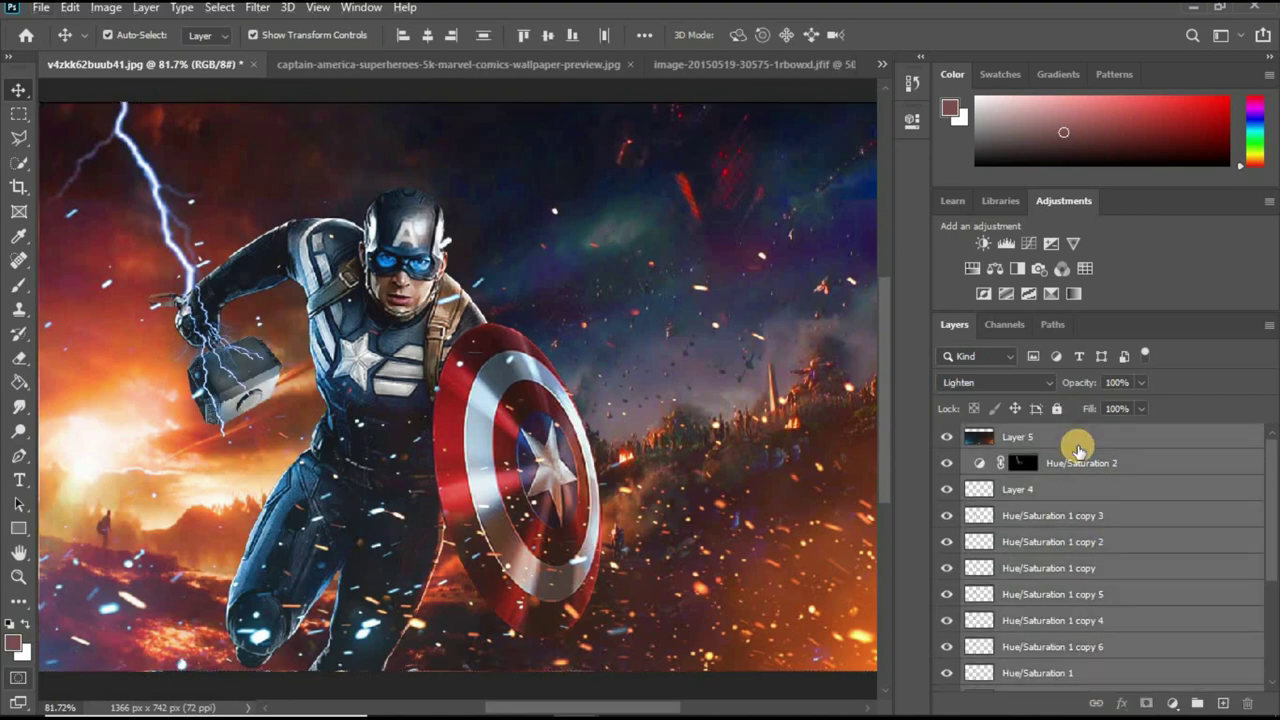
pyautogui.rightClick(1074, 443)
pyautogui.click(951, 551)
# In Camera Raw, raise Exposure +0.30, Contrast +34, Clarity +28, Dehaze +16, Saturation +14.
pyautogui.click(257, 7)
pyautogui.click(300, 118)
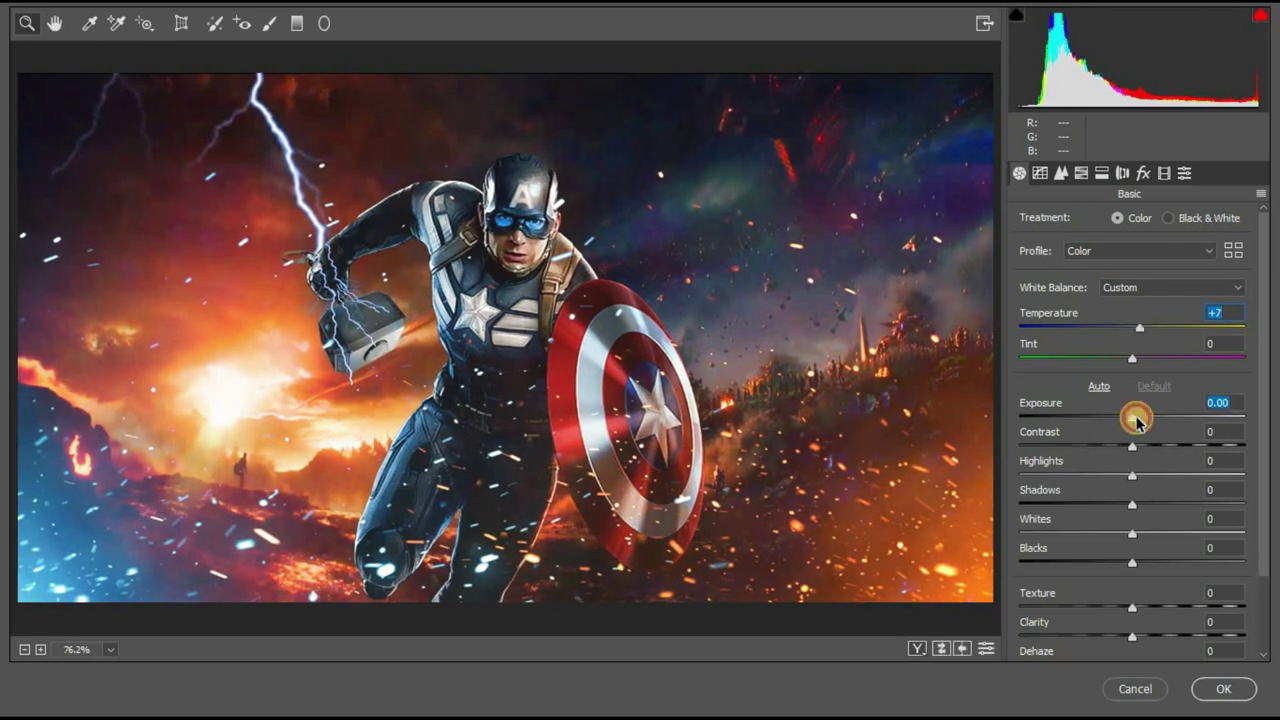
pyautogui.moveTo(1136, 420); pyautogui.dragTo(1167, 458)
pyautogui.moveTo(1132, 504); pyautogui.dragTo(1141, 505)
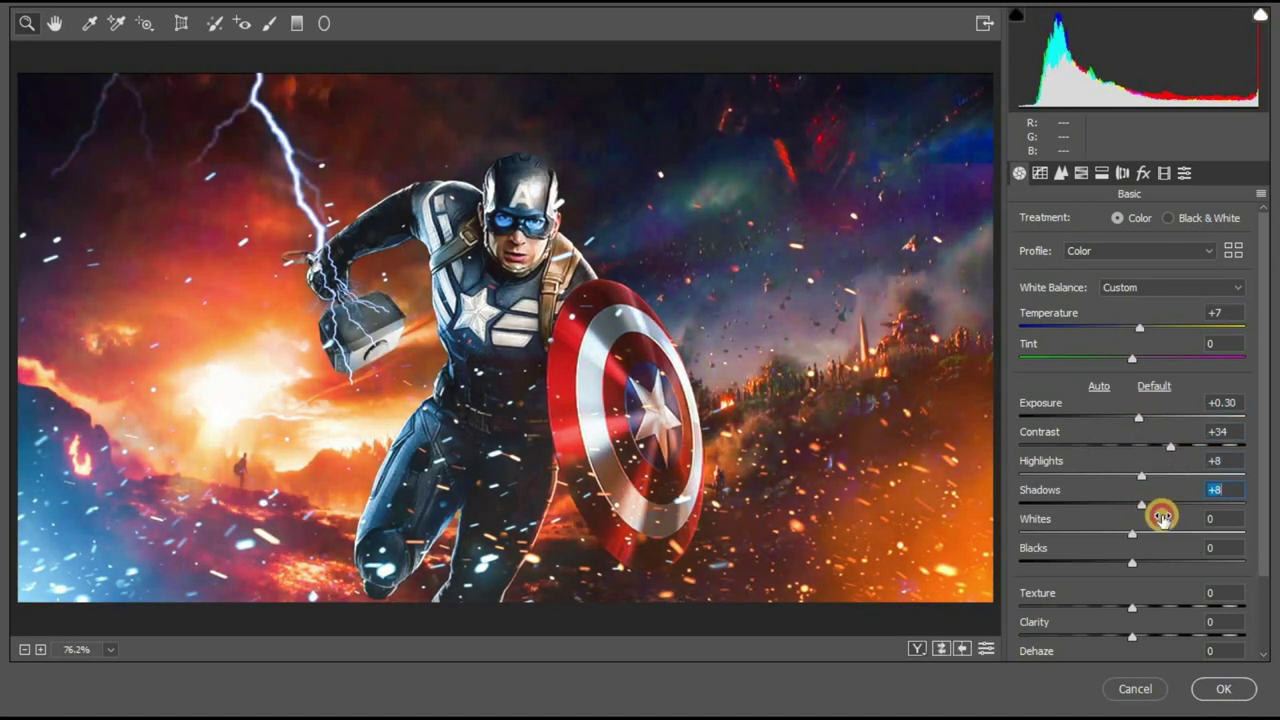
pyautogui.scroll(-2, 1140, 540)
pyautogui.moveTo(1132, 562); pyautogui.dragTo(1143, 566)
pyautogui.moveTo(1132, 620)
pyautogui.mouseDown()
pyautogui.moveTo(1150, 620)
pyautogui.moveTo(1163, 591)
pyautogui.mouseUp()
pyautogui.scroll(-2, 1140, 570)
pyautogui.moveTo(1131, 638); pyautogui.dragTo(1141, 638)
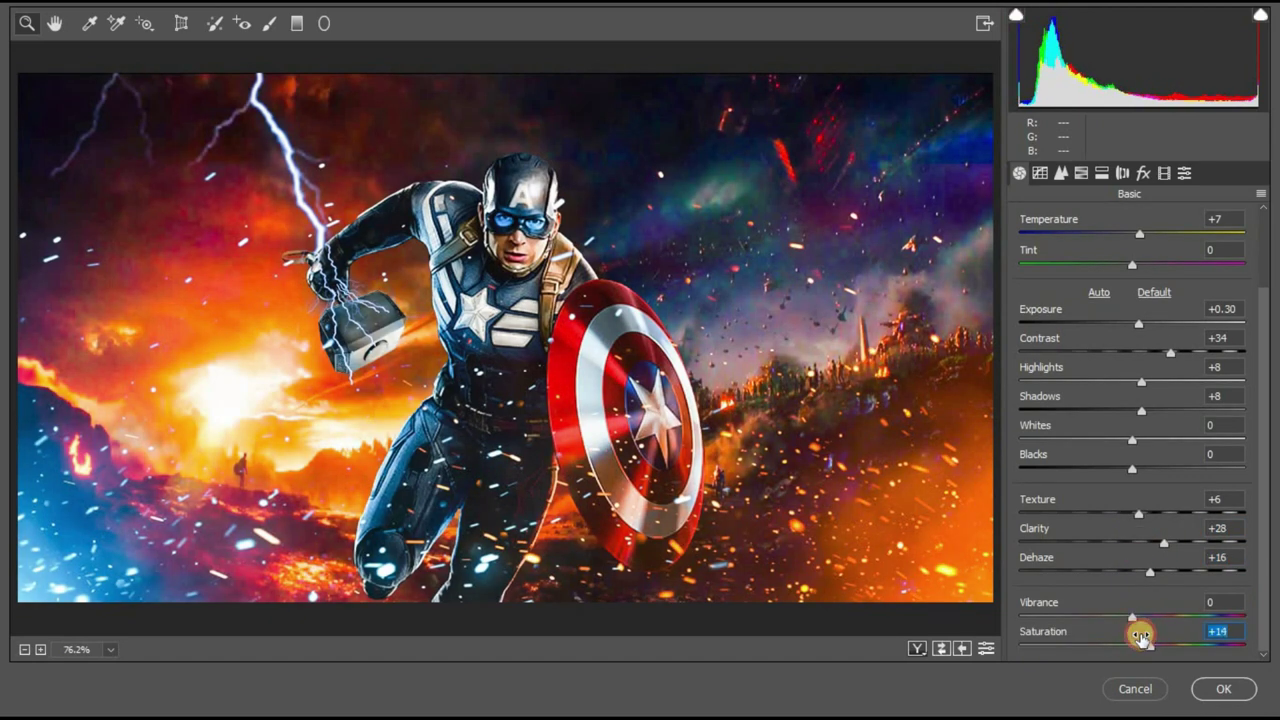
# Raise Tint and Whites, and nudge the tone curve highlights up.
pyautogui.scroll(2, 1135, 480)
pyautogui.moveTo(1132, 339); pyautogui.dragTo(1148, 339)
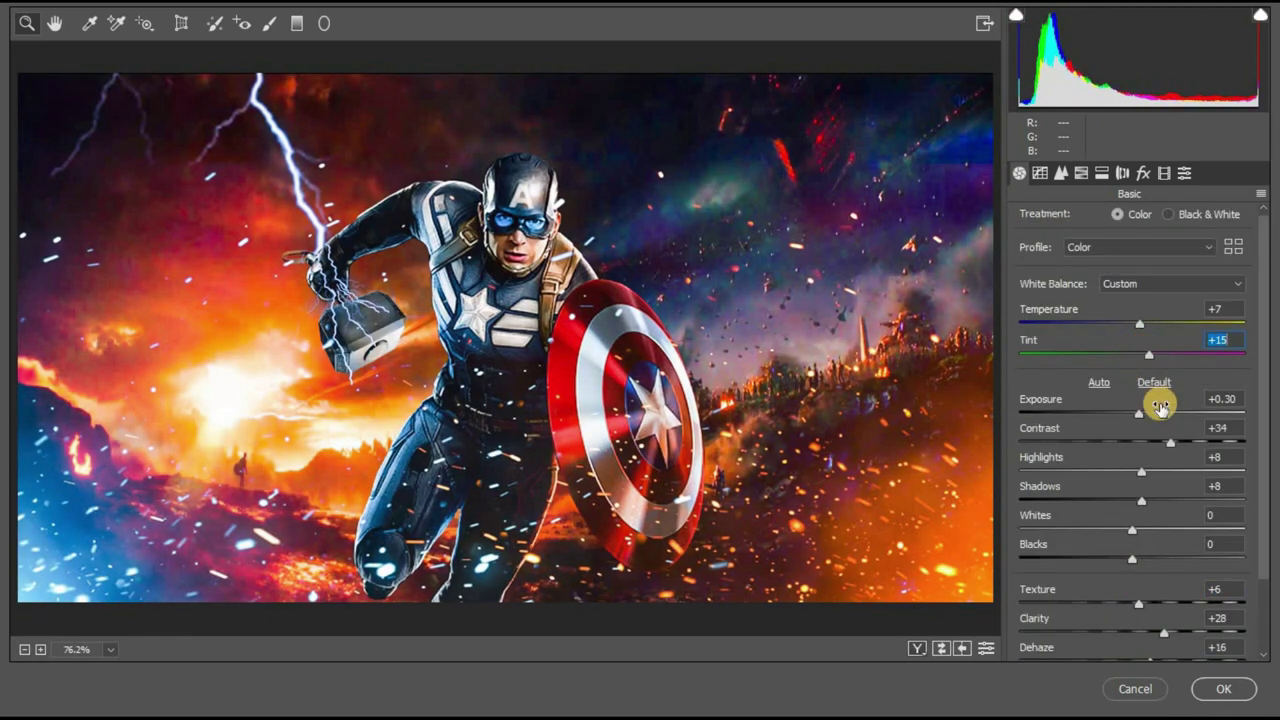
pyautogui.scroll(-1, 1155, 450)
pyautogui.moveTo(1133, 477); pyautogui.dragTo(1146, 480)
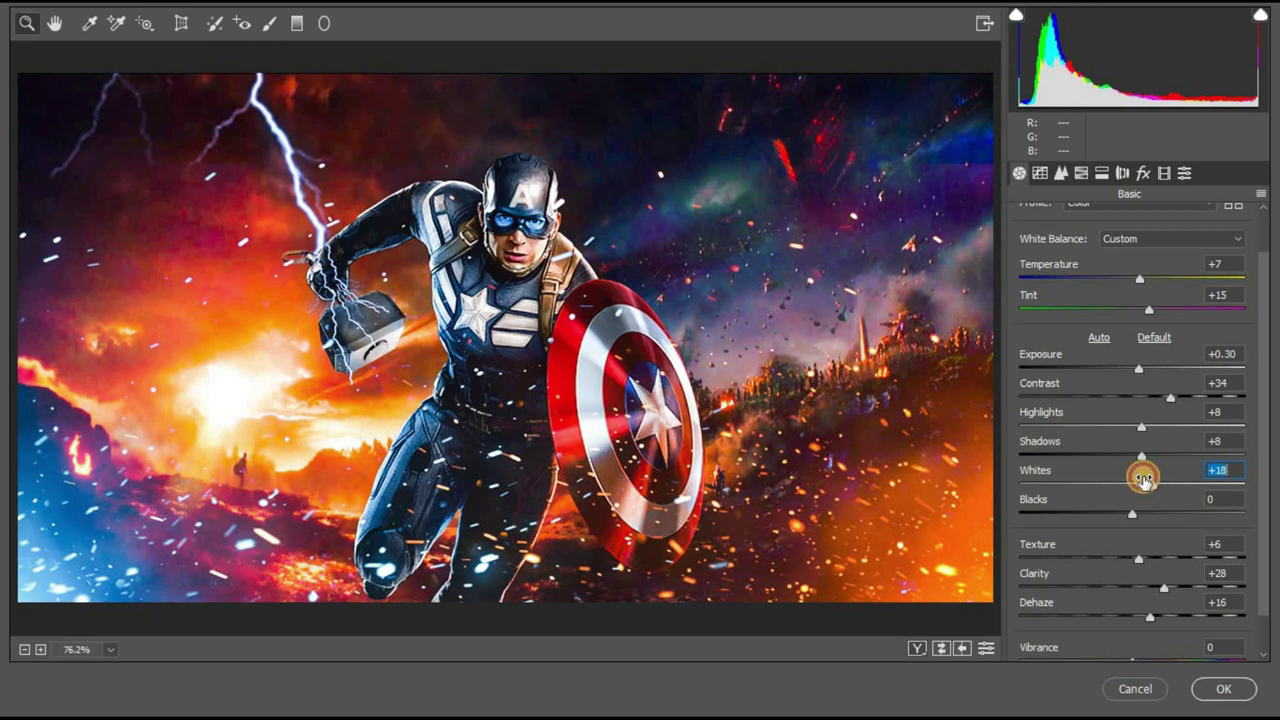
pyautogui.scroll(-1, 1143, 479)
pyautogui.moveTo(1128, 634); pyautogui.dragTo(1143, 634)
pyautogui.scroll(2, 1074, 263)
pyautogui.click(1062, 174)
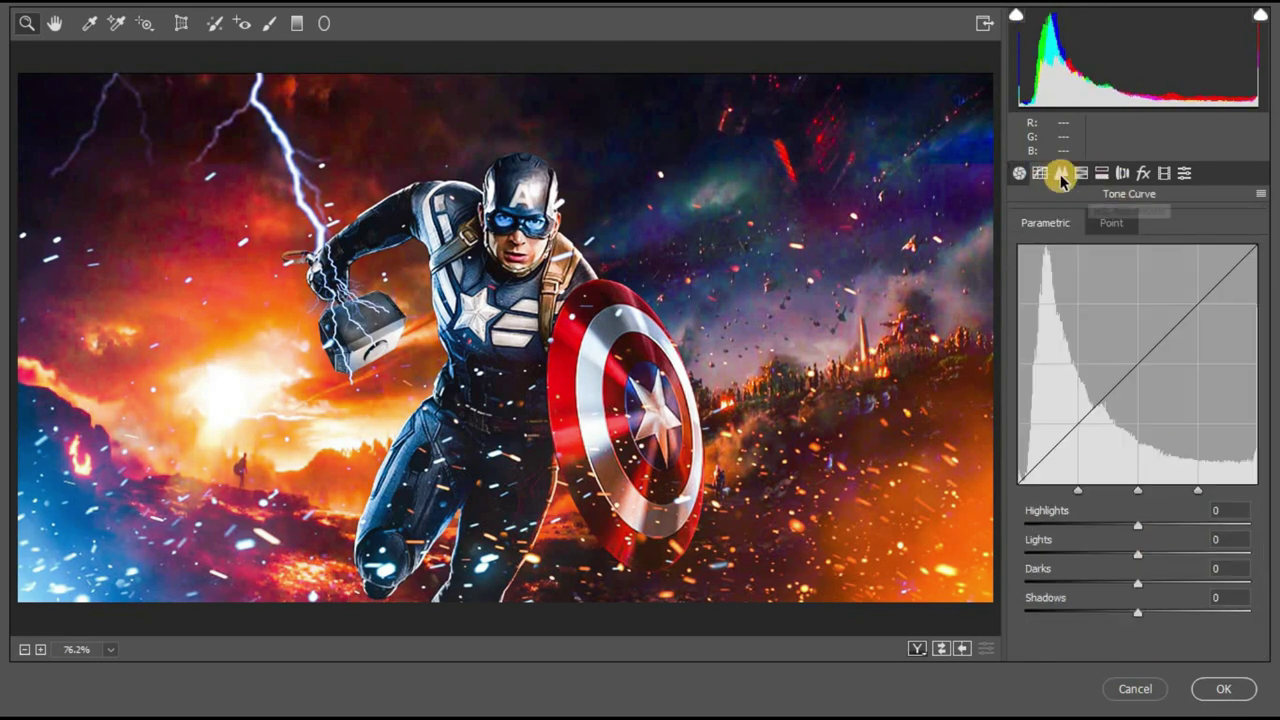
pyautogui.moveTo(1137, 517); pyautogui.dragTo(1139, 517)
# Apply the grade and add Photo Filters: Warming Filter 85 at 12%, and blue #265fc7.
pyautogui.click(1223, 689)
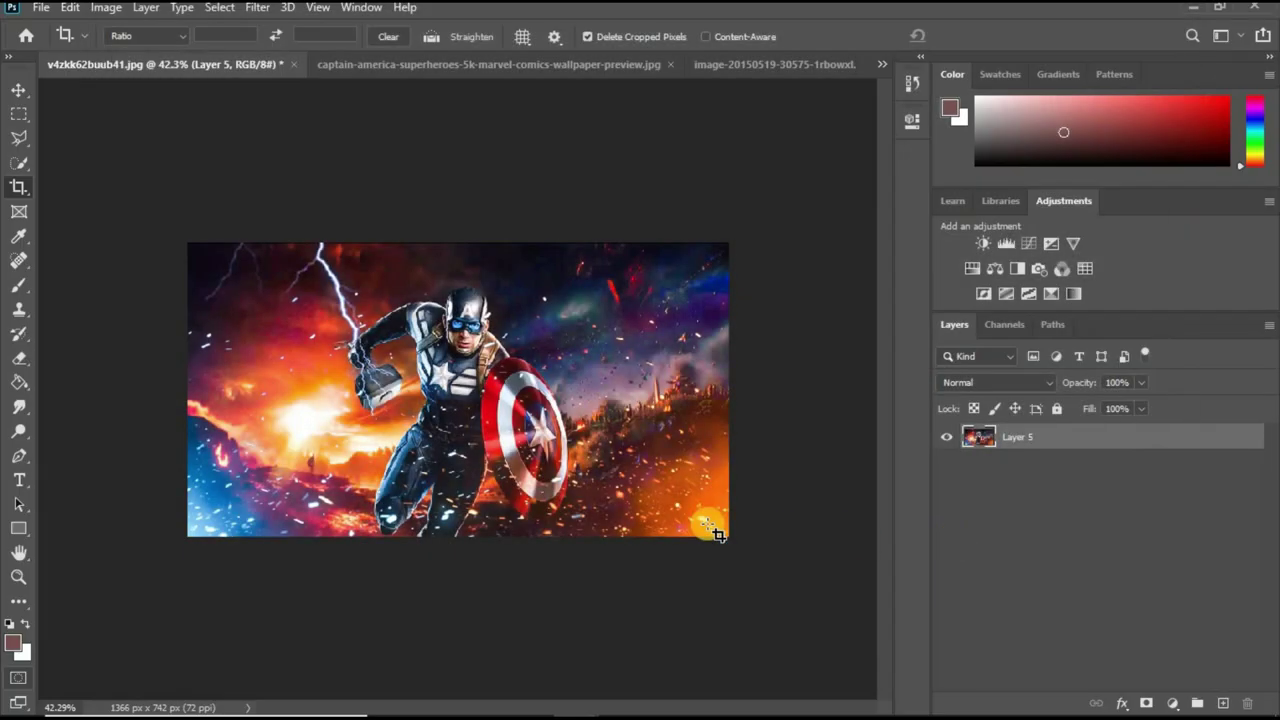
pyautogui.click(1039, 268)
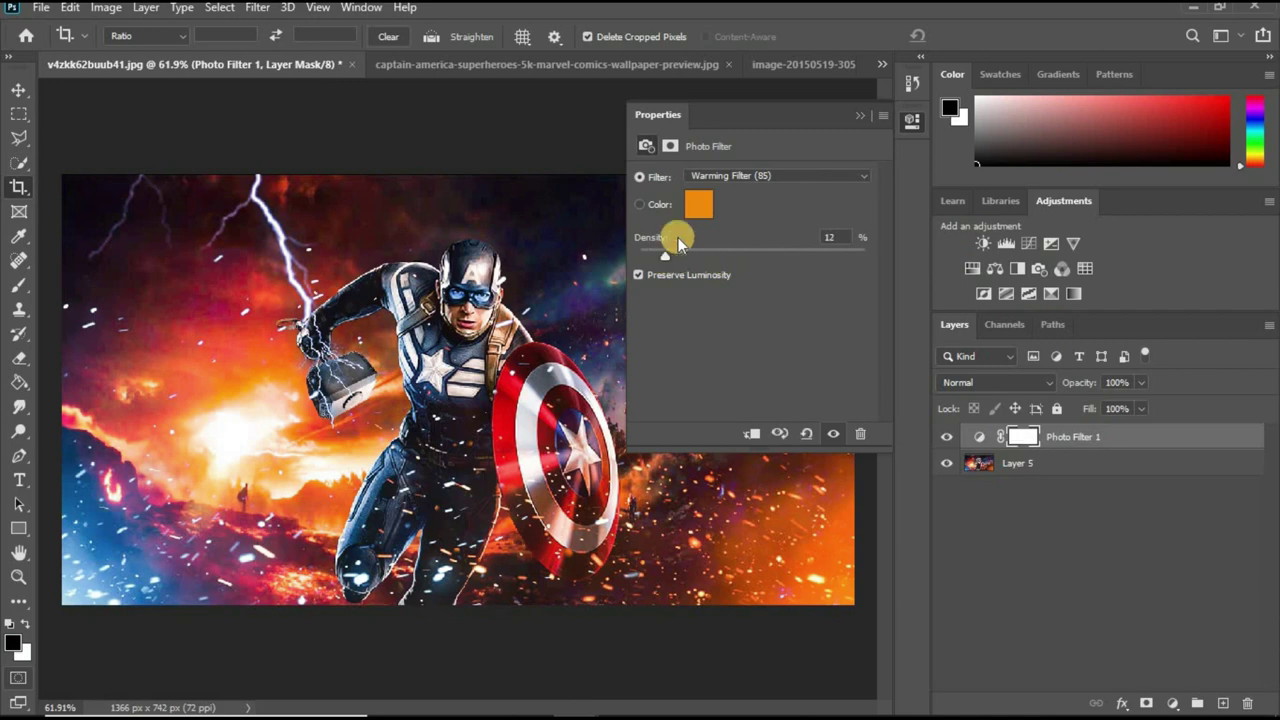
pyautogui.click(699, 204)
pyautogui.write('265fc7')
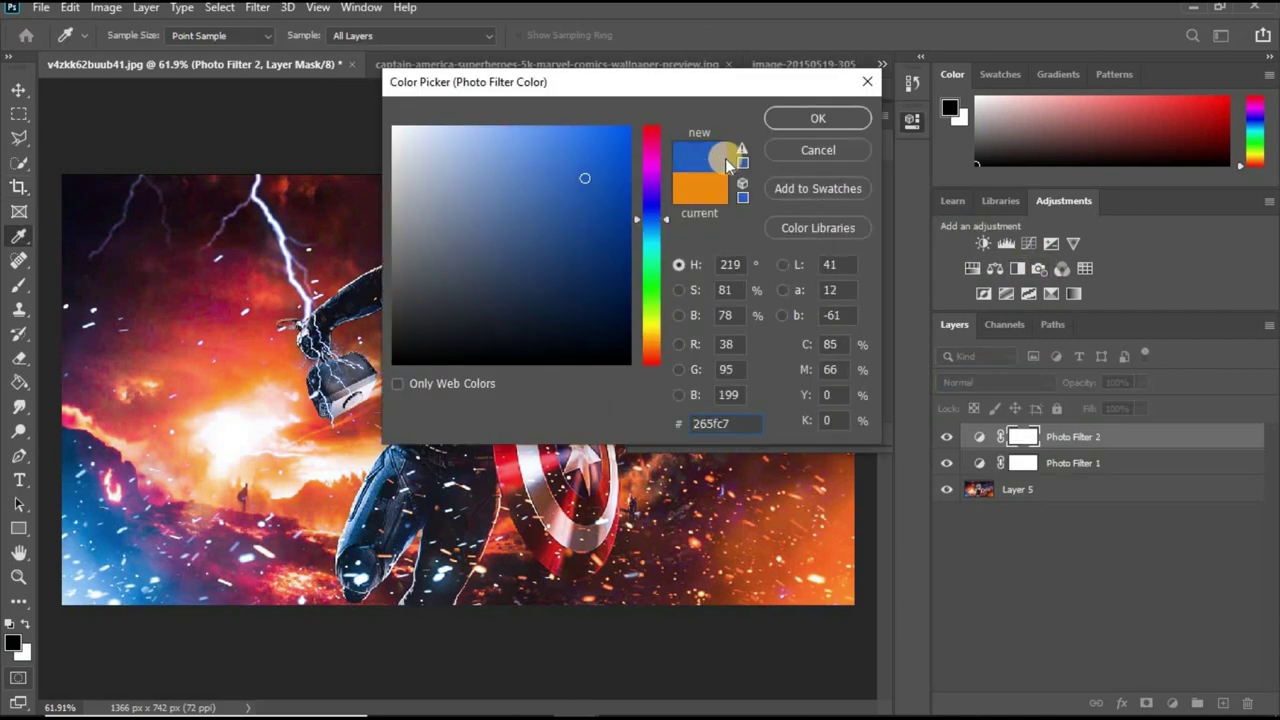
pyautogui.press('Return')
pyautogui.click(862, 118)
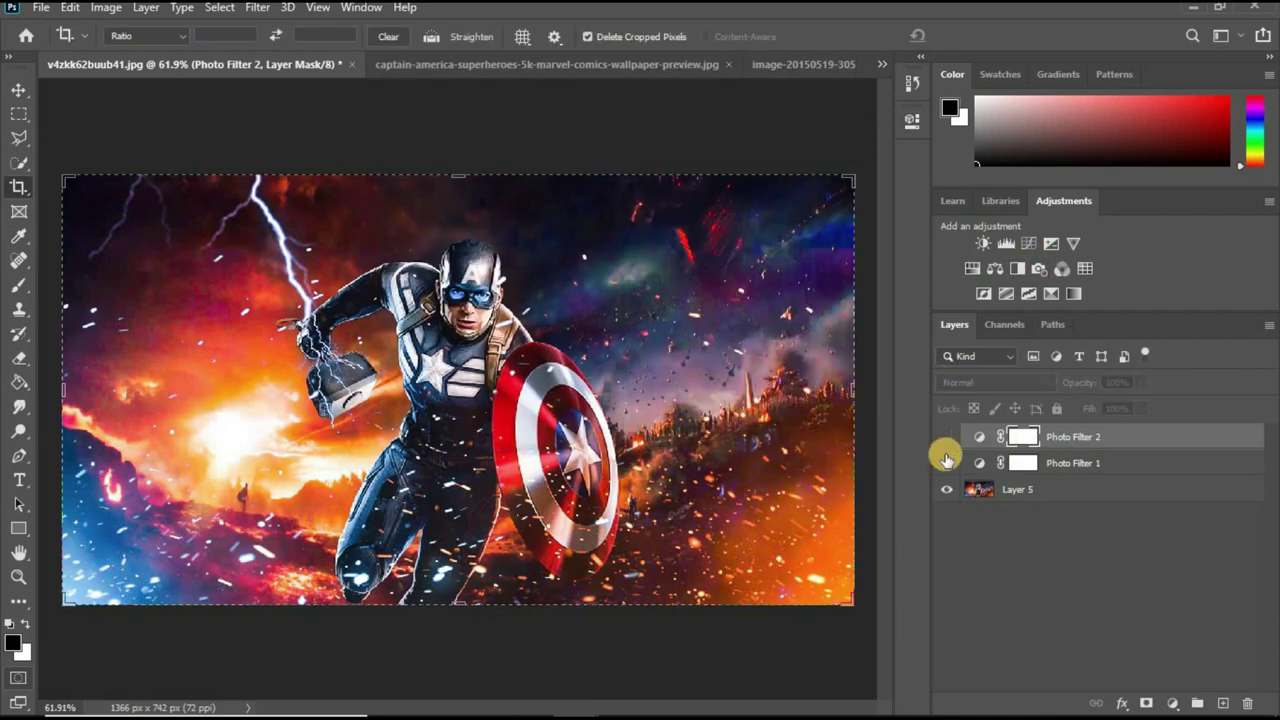